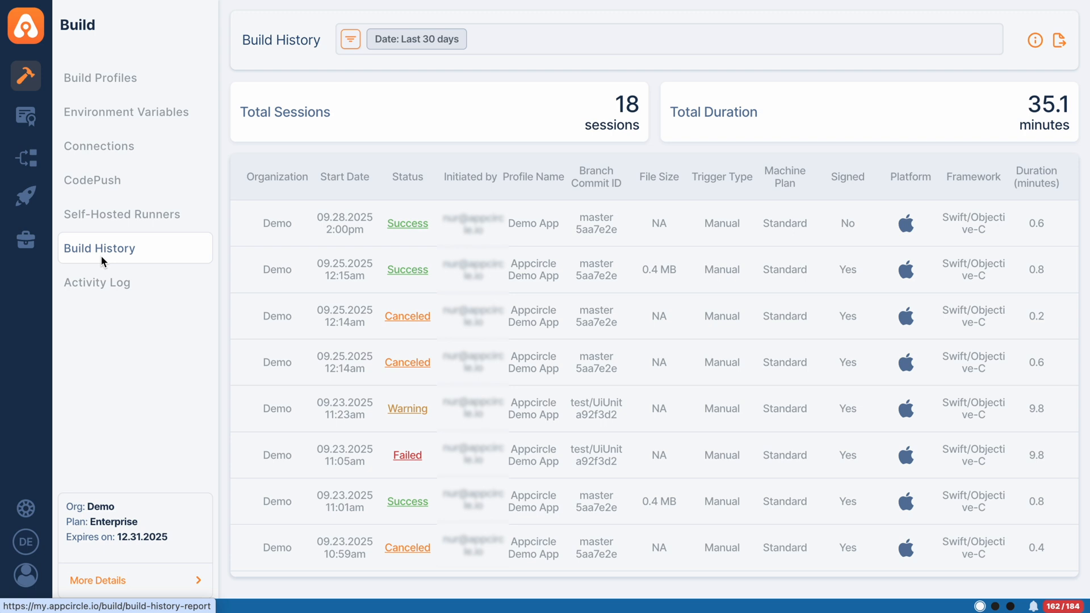
Open the build activity log for review.
{"action": "left_click", "coordinate": [100, 291]}
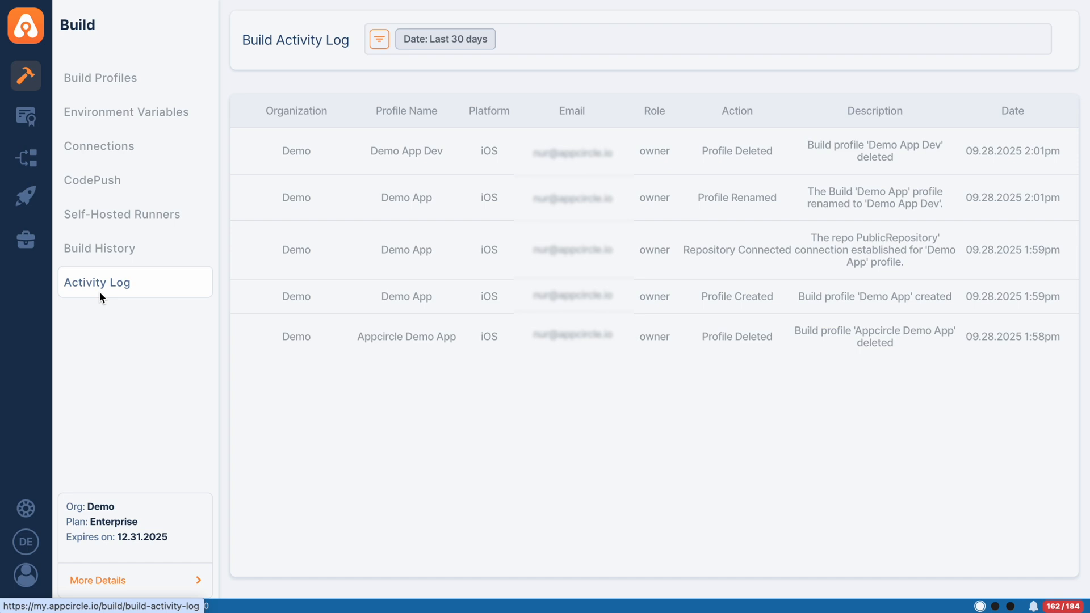
Create an iOS build profile named Appcircle Demo App for Objective-C / Swift and choose GitHub as its Git provider.
{"action": "left_click", "coordinate": [142, 84]}
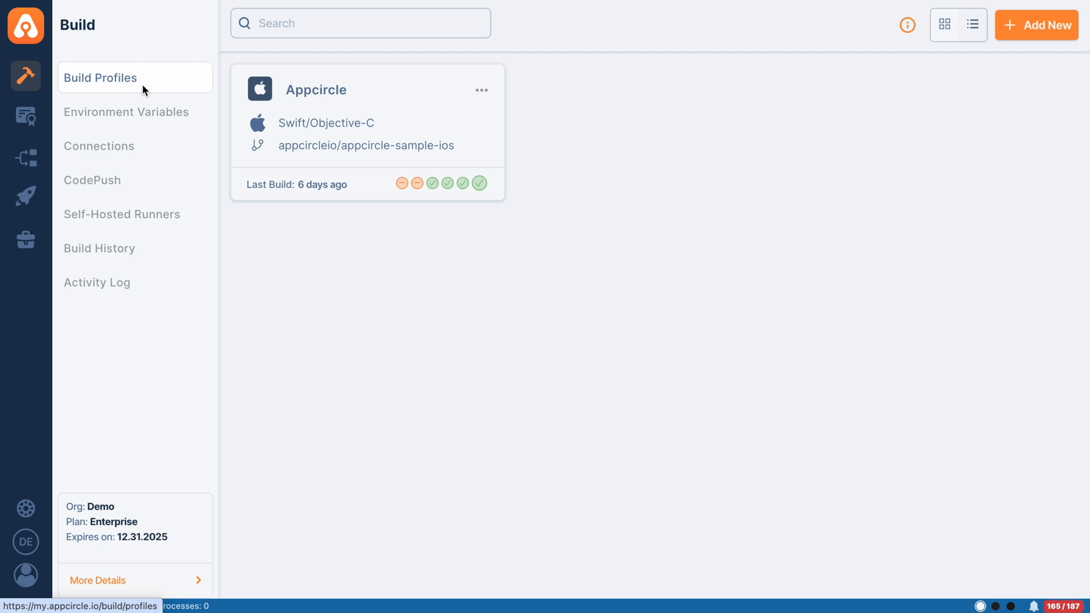
{"action": "left_click", "coordinate": [1019, 31]}
{"action": "type", "text": "A"}
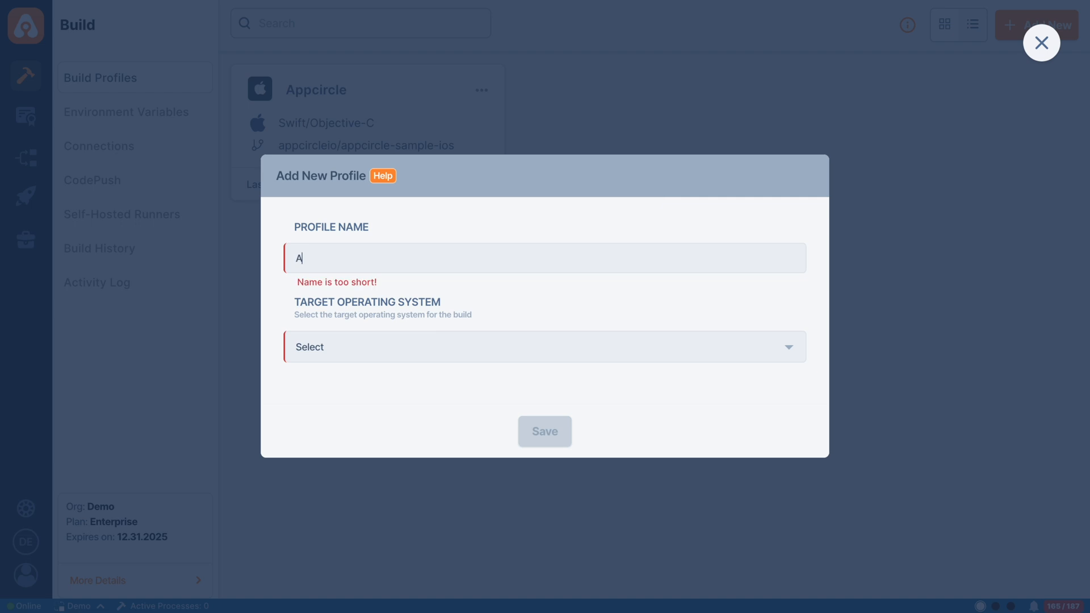
{"action": "type", "text": "ppcircle"}
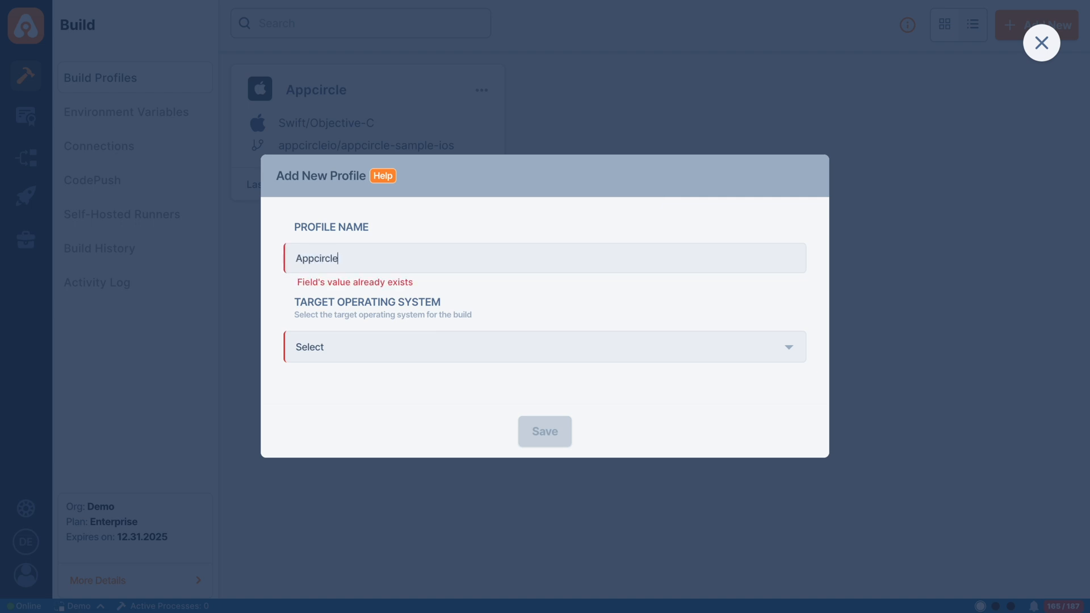
{"action": "type", "text": " Demo App"}
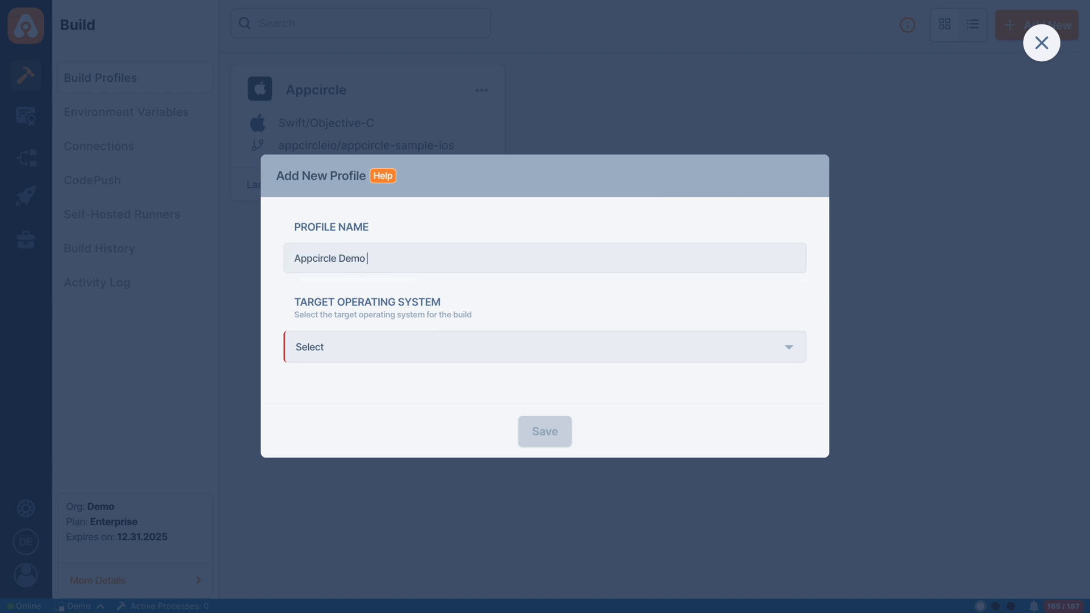
{"action": "left_click", "coordinate": [373, 347]}
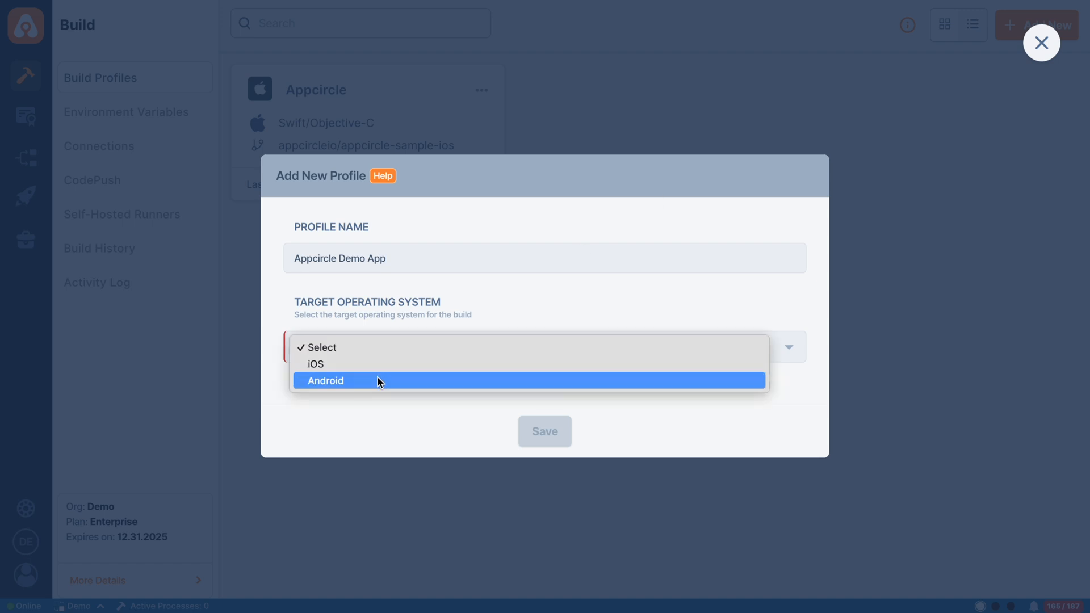
{"action": "left_click", "coordinate": [377, 365]}
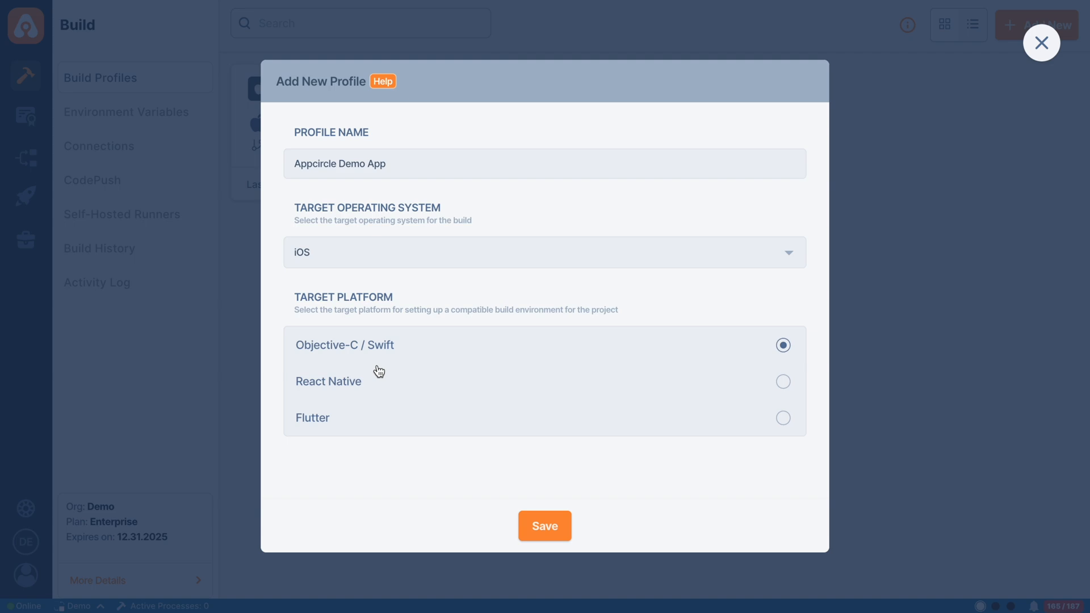
{"action": "left_click", "coordinate": [546, 518]}
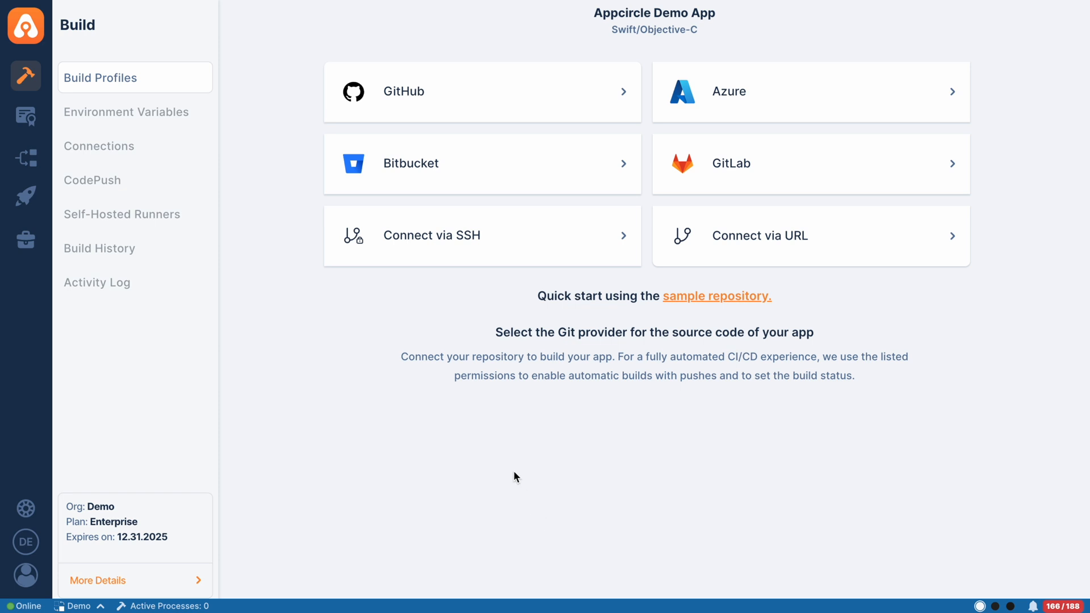
{"action": "left_click", "coordinate": [502, 97]}
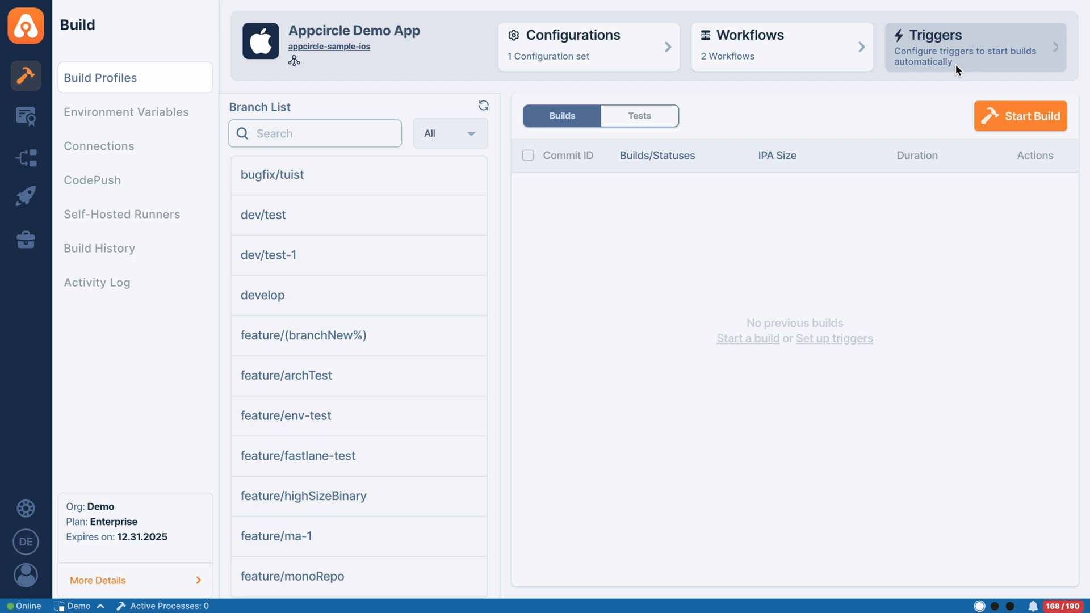
In the profile's Default Configuration, set the build priority to High and the Xcode version to 16.4.x.
{"action": "left_click", "coordinate": [630, 68]}
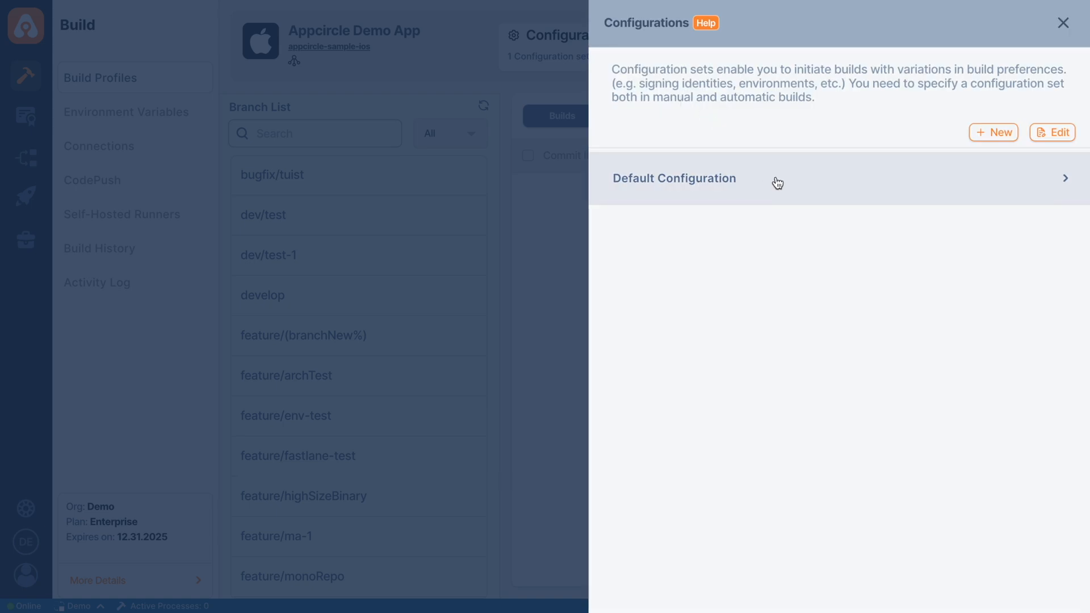
{"action": "left_click", "coordinate": [998, 139]}
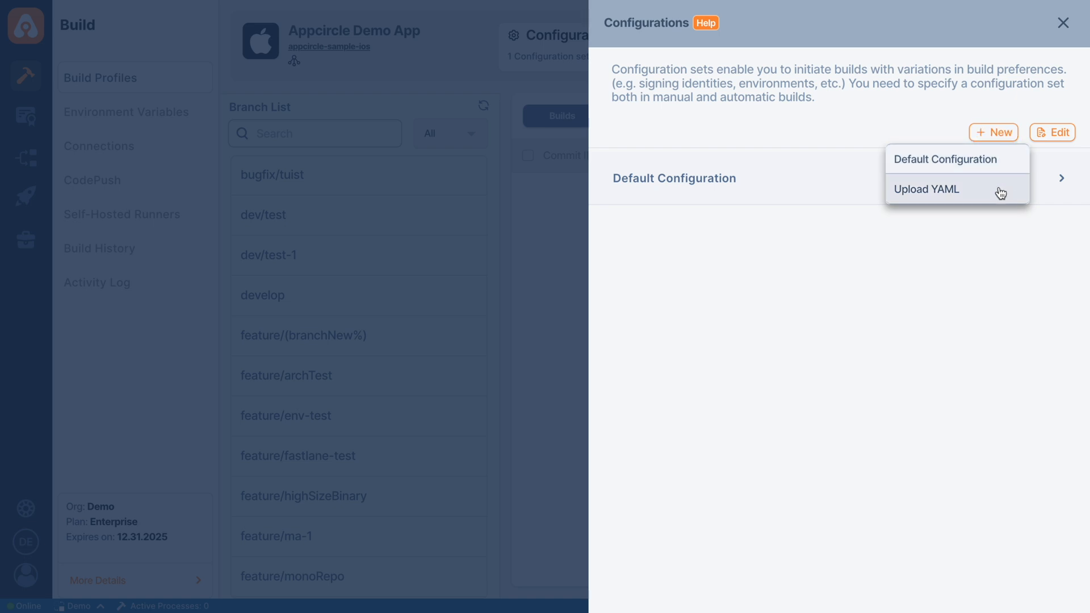
{"action": "left_click", "coordinate": [827, 176]}
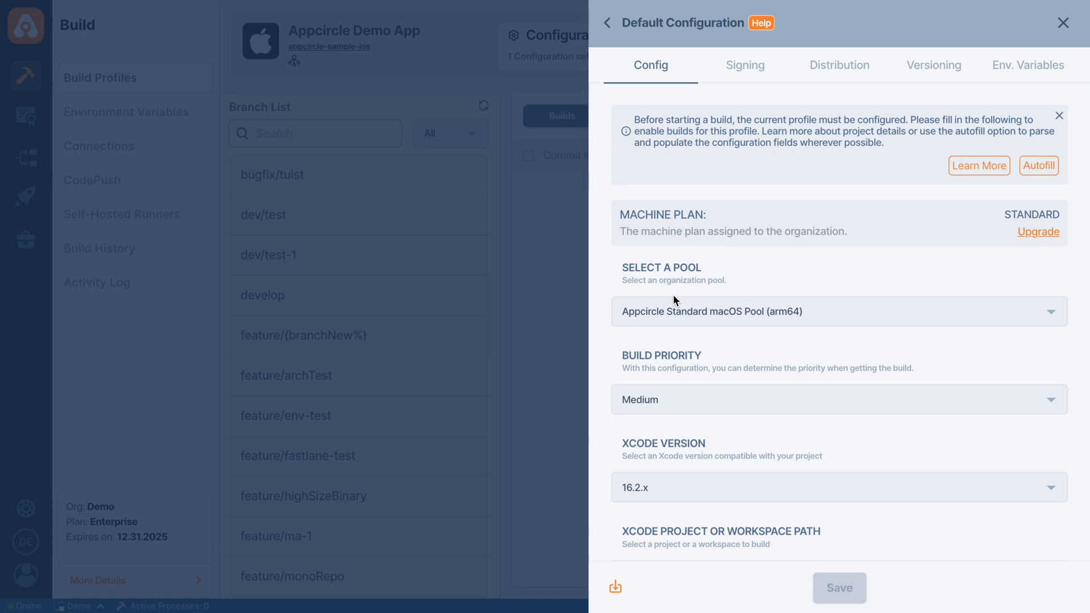
{"action": "left_click", "coordinate": [676, 401]}
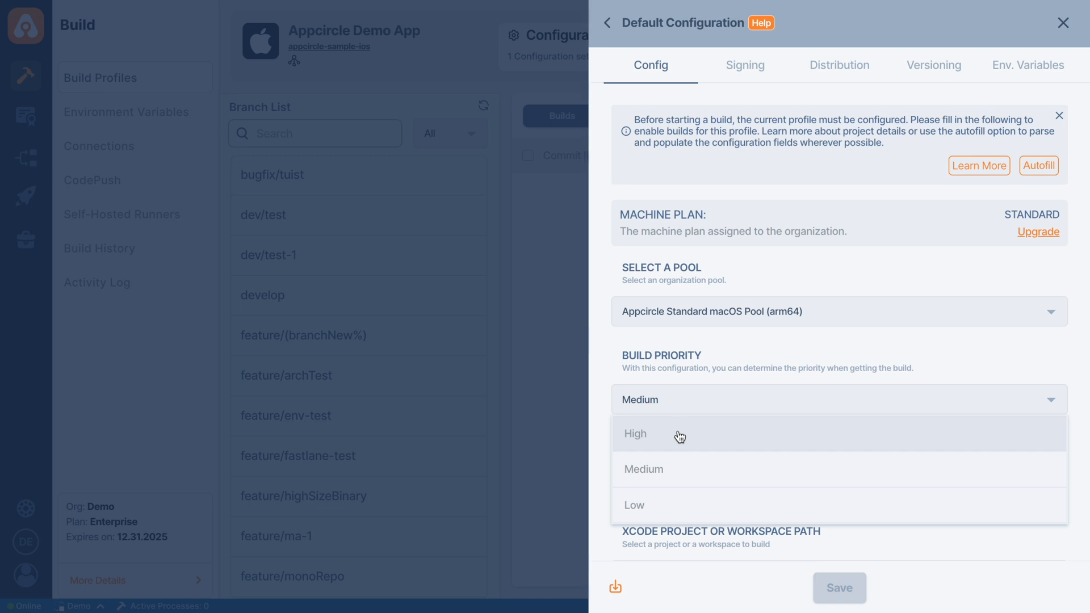
{"action": "left_click", "coordinate": [678, 433]}
{"action": "left_click", "coordinate": [681, 492]}
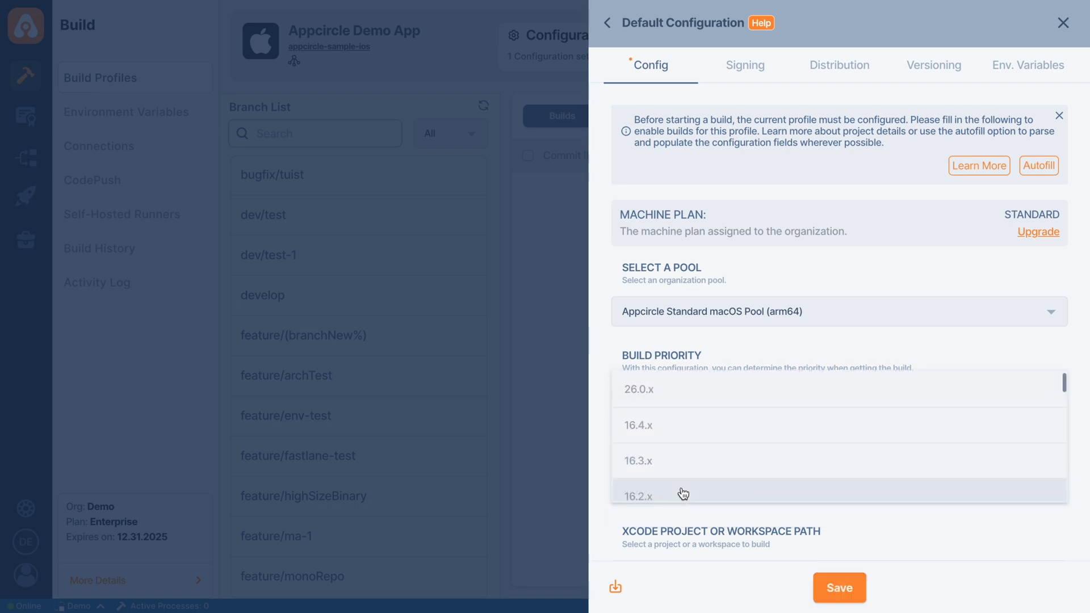
{"action": "left_click", "coordinate": [679, 436]}
Switch the Set Commit Build Status option on and back off in the Default Configuration.
{"action": "scroll", "coordinate": [687, 496], "scroll_direction": "down", "scroll_amount": 5}
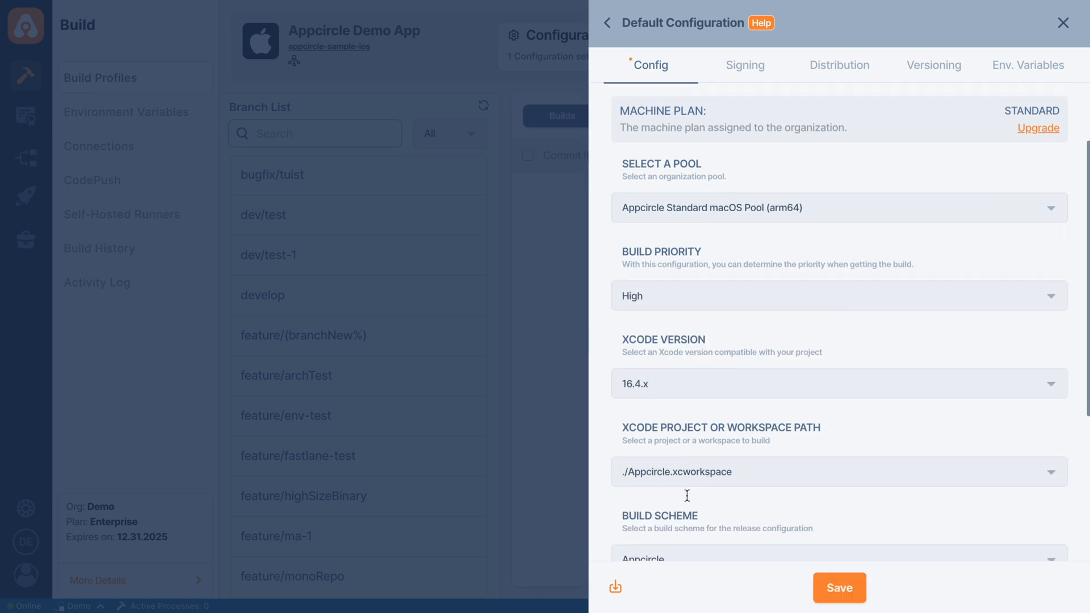
{"action": "scroll", "coordinate": [686, 495], "scroll_direction": "down", "scroll_amount": 2}
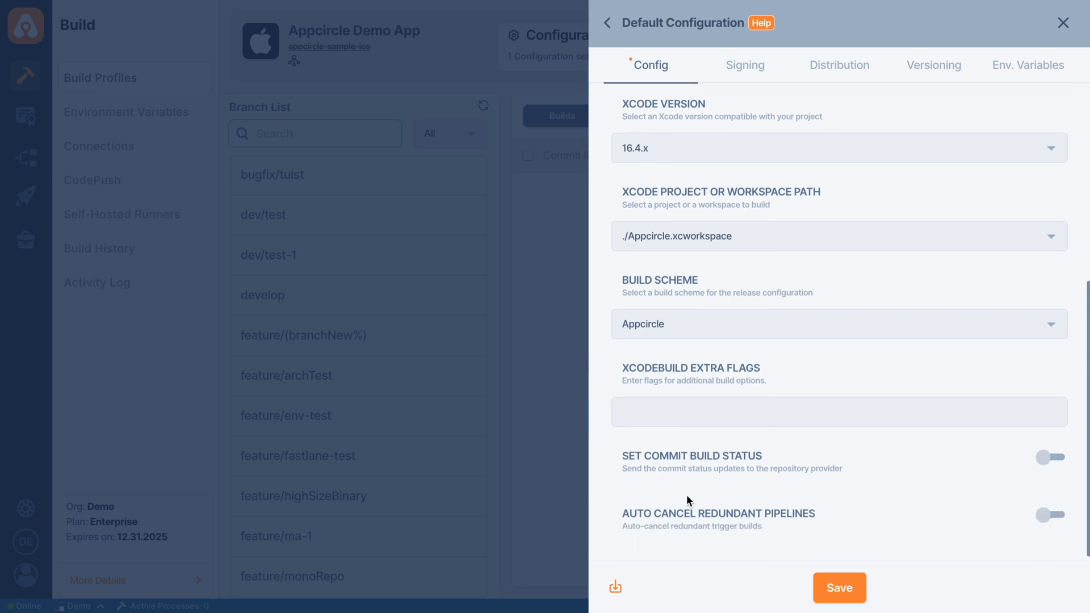
{"action": "left_click", "coordinate": [1051, 466]}
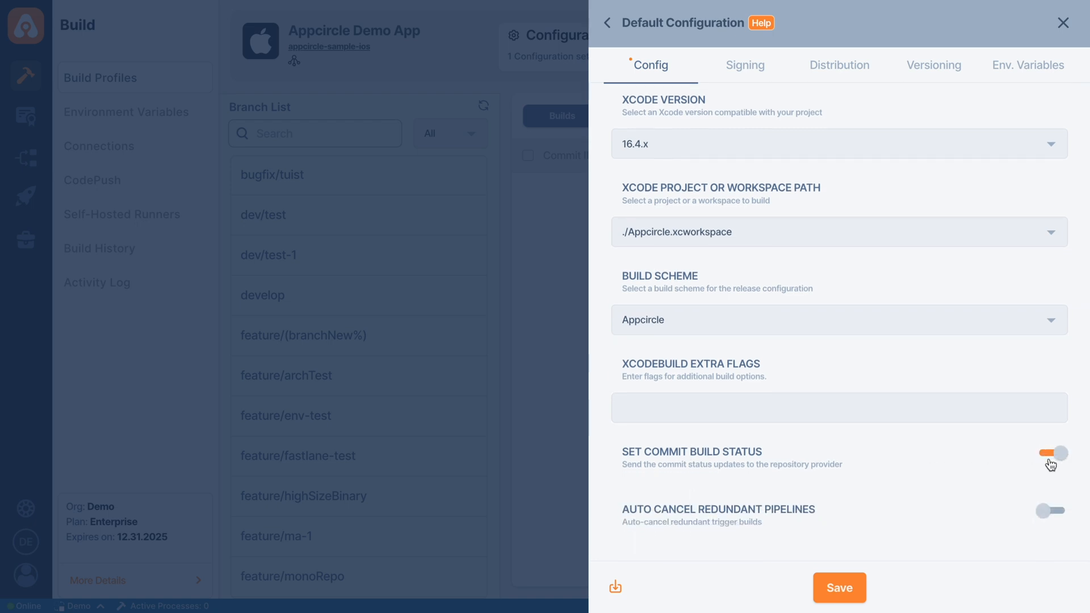
{"action": "left_click", "coordinate": [1051, 465]}
View the signing settings, and try the automatic distribution options for testers, Publish and the Enterprise App Store, switching each back off.
{"action": "left_click", "coordinate": [750, 77]}
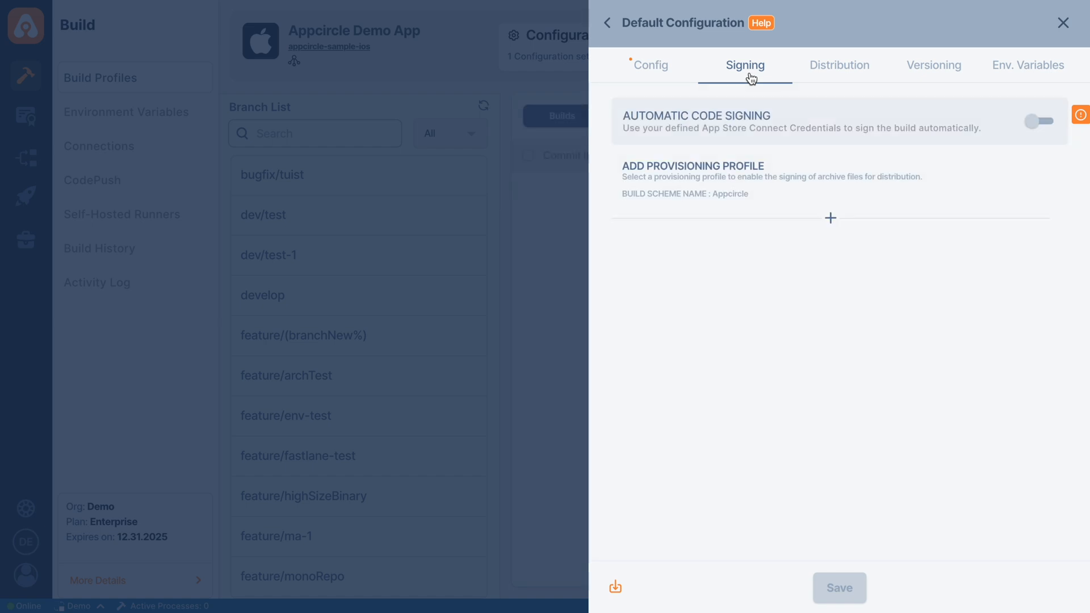
{"action": "left_click", "coordinate": [843, 77]}
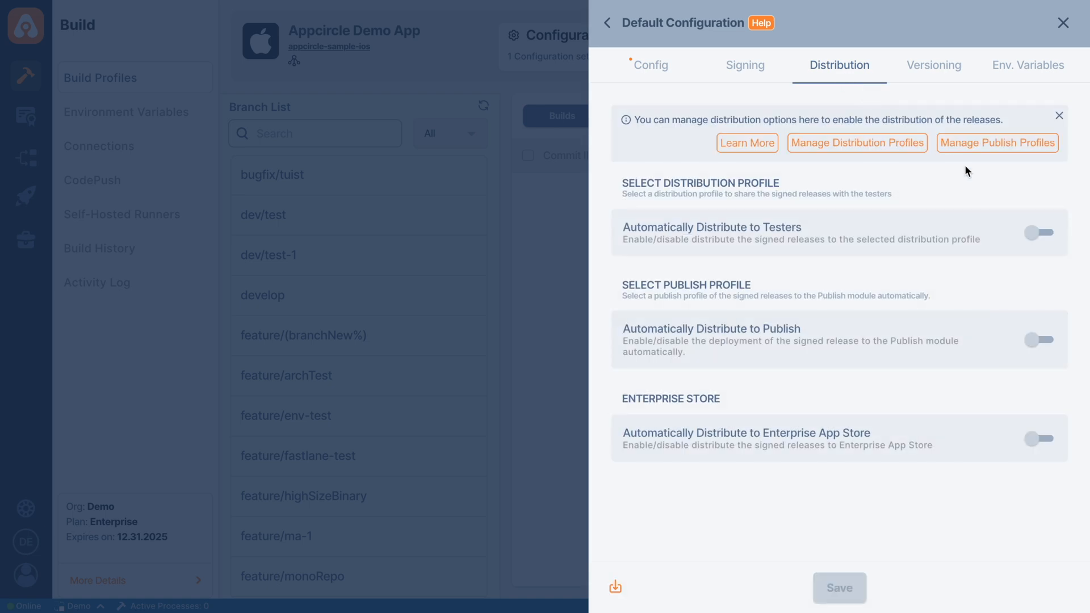
{"action": "left_click", "coordinate": [1038, 234]}
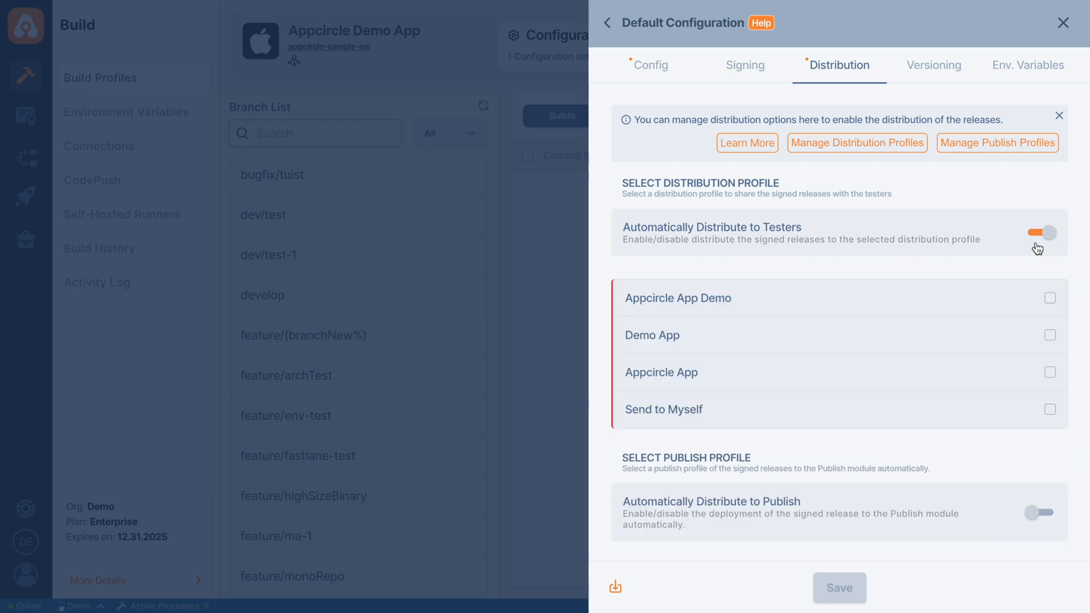
{"action": "left_click", "coordinate": [1038, 234]}
{"action": "left_click", "coordinate": [1047, 351]}
{"action": "left_click", "coordinate": [1048, 351]}
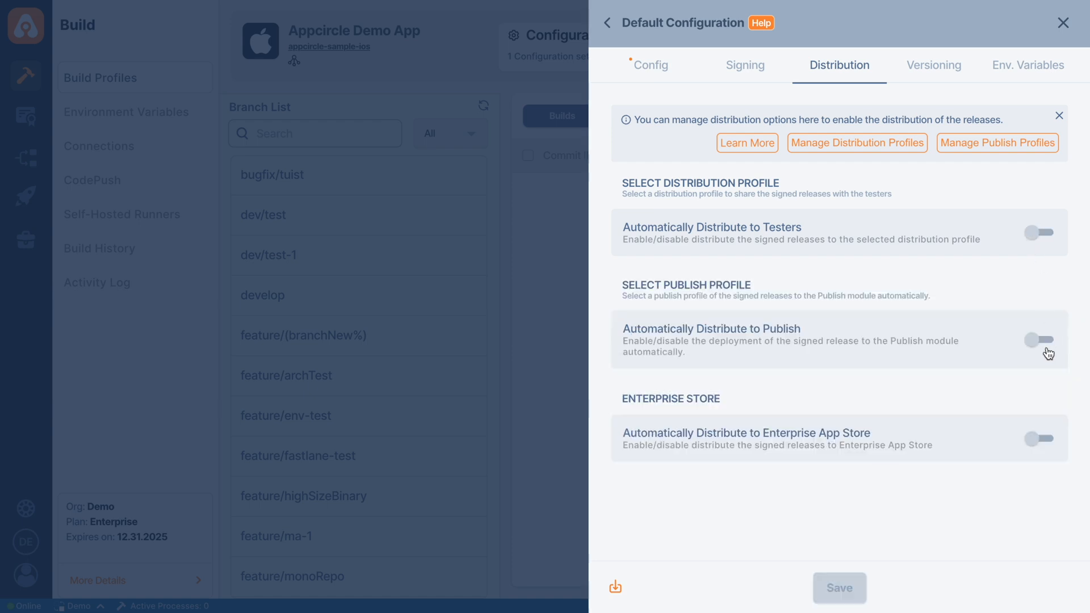
{"action": "left_click", "coordinate": [1041, 457]}
{"action": "left_click", "coordinate": [1041, 458]}
Examine the Default Configuration's versioning and environment variable settings.
{"action": "left_click", "coordinate": [935, 82]}
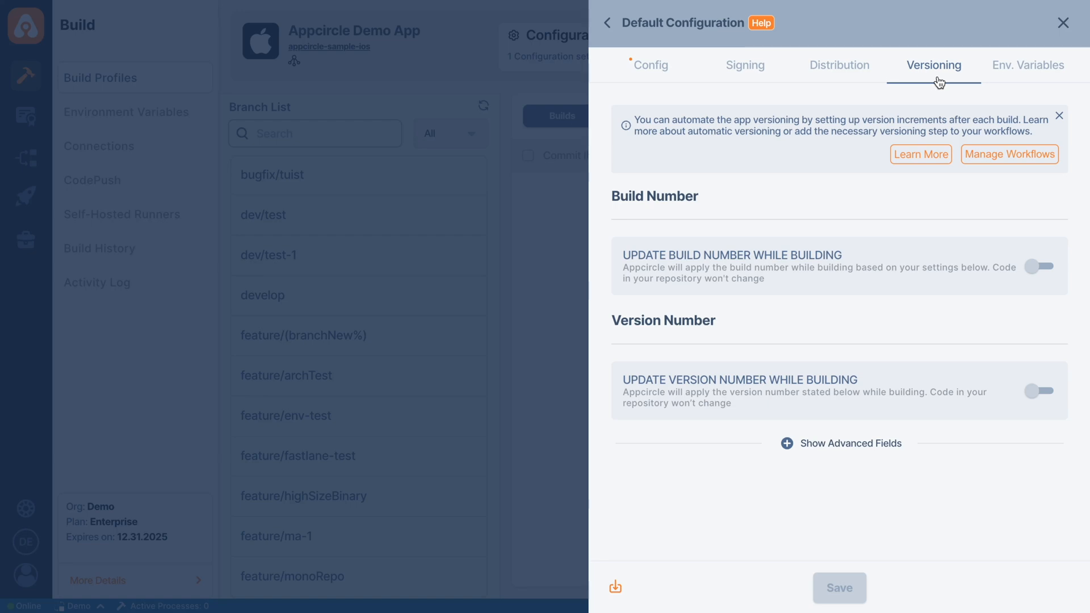
{"action": "left_click", "coordinate": [1027, 78]}
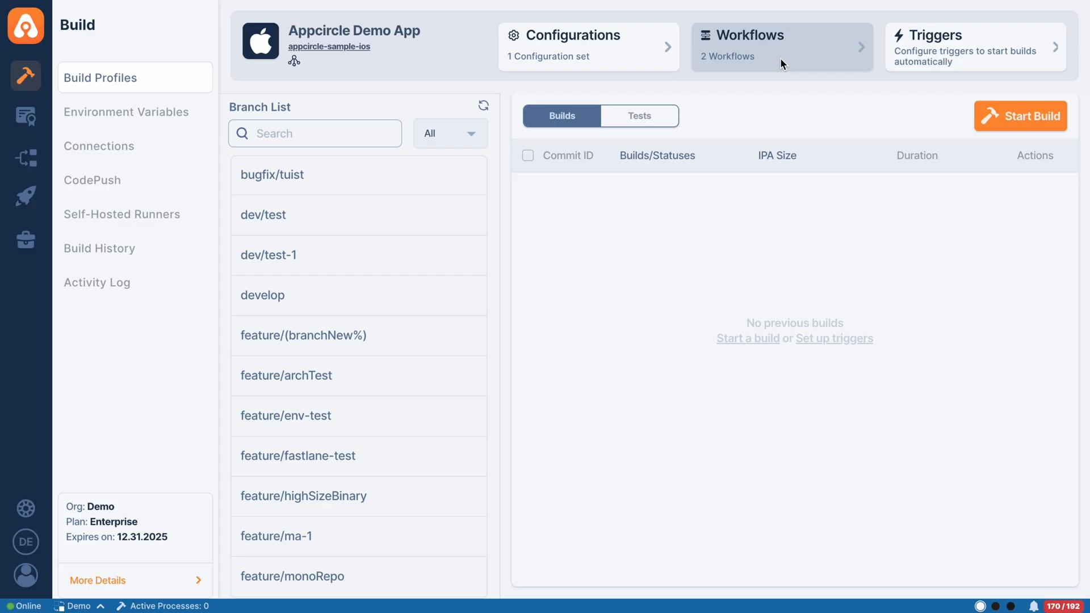
Open the profile's Default Push Workflow for managing its steps.
{"action": "left_click", "coordinate": [781, 58]}
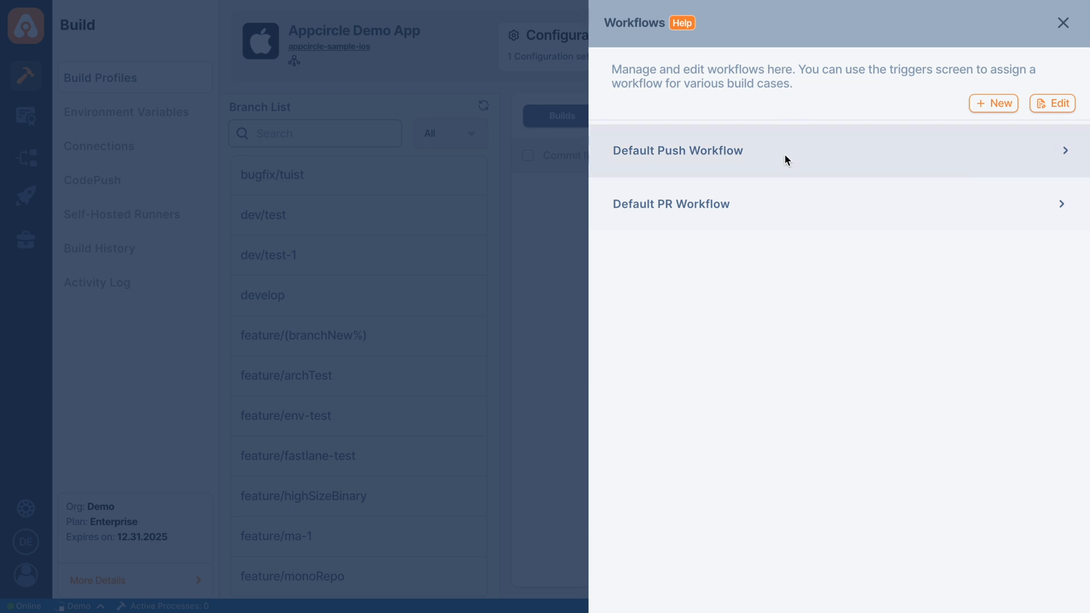
{"action": "left_click", "coordinate": [991, 108]}
{"action": "left_click", "coordinate": [857, 152]}
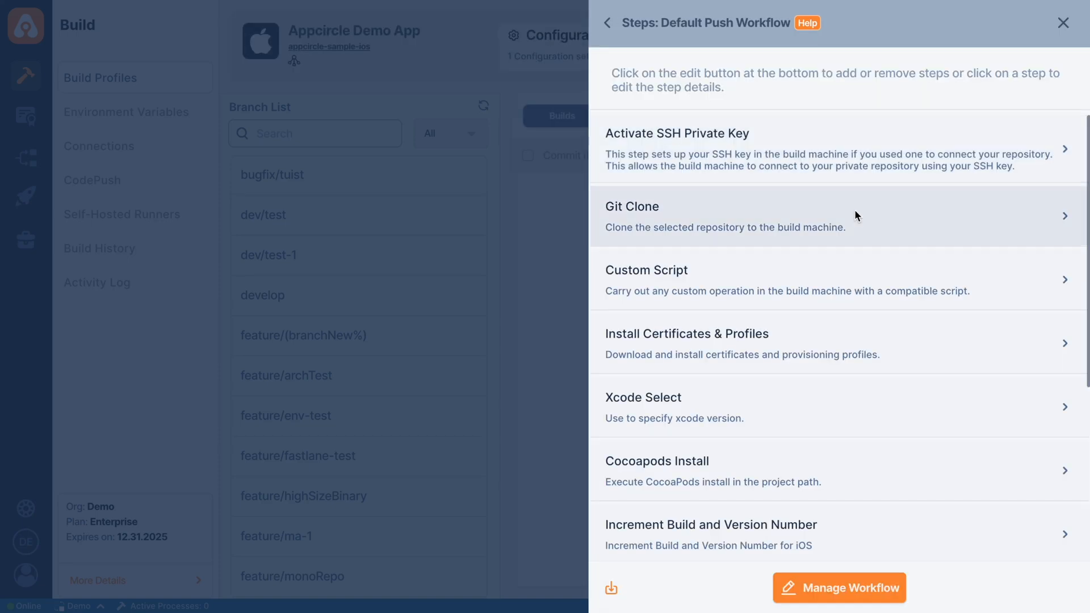
{"action": "left_click", "coordinate": [861, 595]}
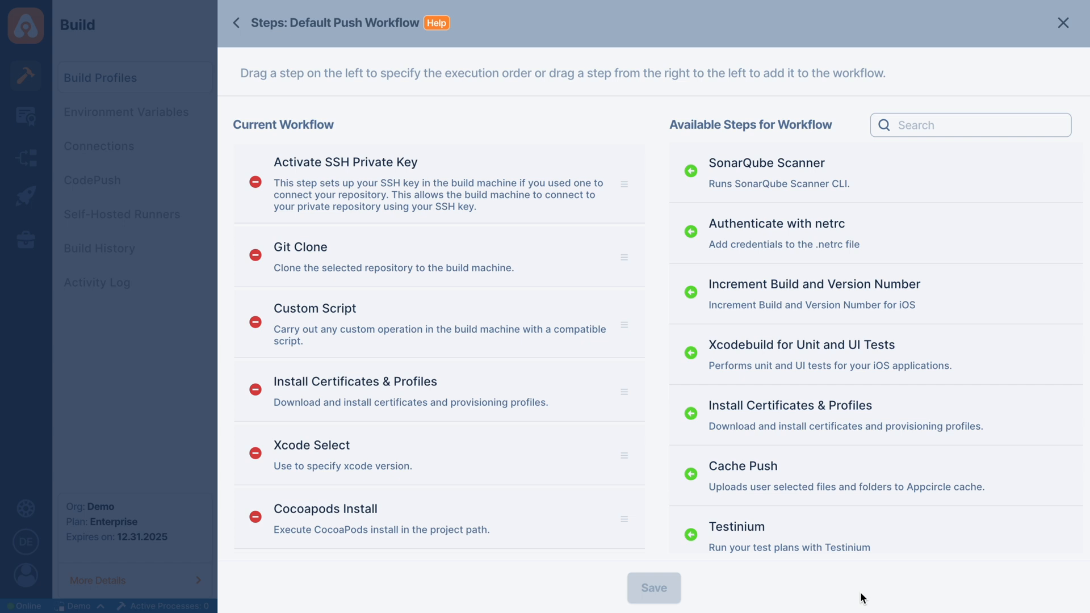
Search the available workflow steps for "test" and "cust", clear the search, and return to the Default Push Workflow's step list.
{"action": "mouse_move", "coordinate": [803, 251]}
{"action": "left_mouse_down"}
{"action": "mouse_move", "coordinate": [766, 241]}
{"action": "mouse_move", "coordinate": [384, 269]}
{"action": "mouse_move", "coordinate": [707, 232]}
{"action": "mouse_move", "coordinate": [739, 219]}
{"action": "left_mouse_up"}
{"action": "left_click", "coordinate": [908, 128]}
{"action": "type", "text": "test"}
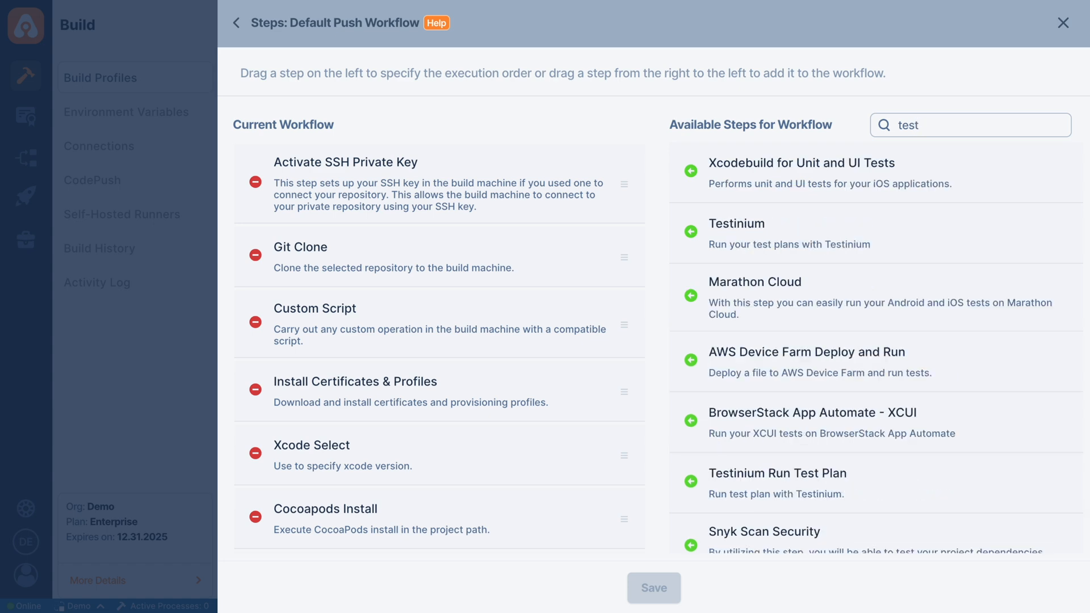
{"action": "key", "text": "BackSpace"}
{"action": "key", "text": "BackSpace"}
{"action": "key", "text": "BackSpace"}
{"action": "key", "text": "BackSpace"}
{"action": "type", "text": "cust"}
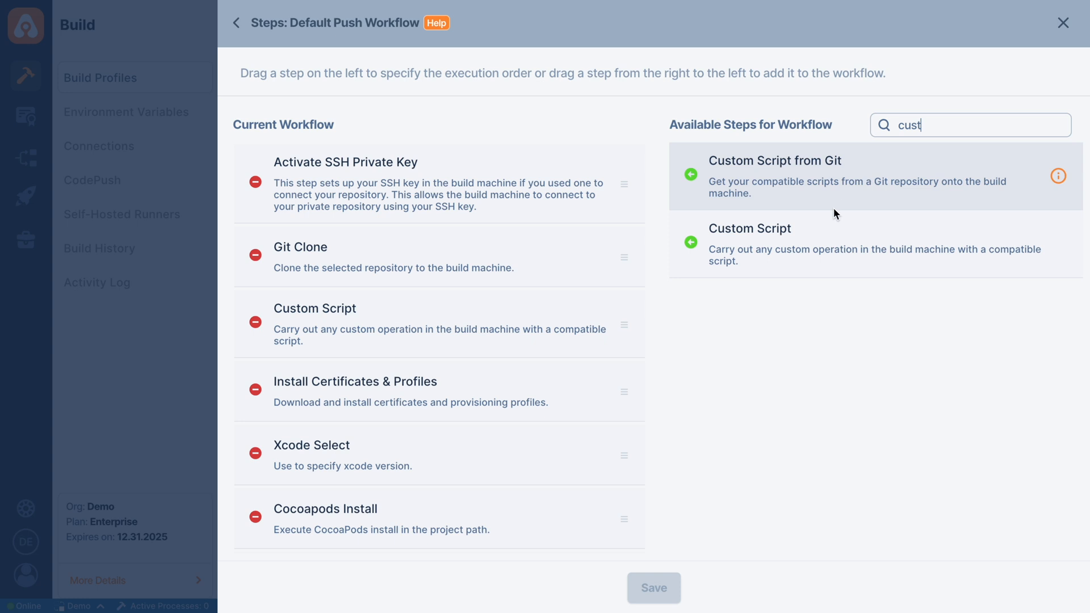
{"action": "left_click_drag", "start_coordinate": [730, 255], "coordinate": [826, 258]}
{"action": "left_click", "coordinate": [938, 121]}
{"action": "key", "text": "BackSpace"}
{"action": "key", "text": "BackSpace"}
{"action": "key", "text": "BackSpace"}
{"action": "key", "text": "BackSpace"}
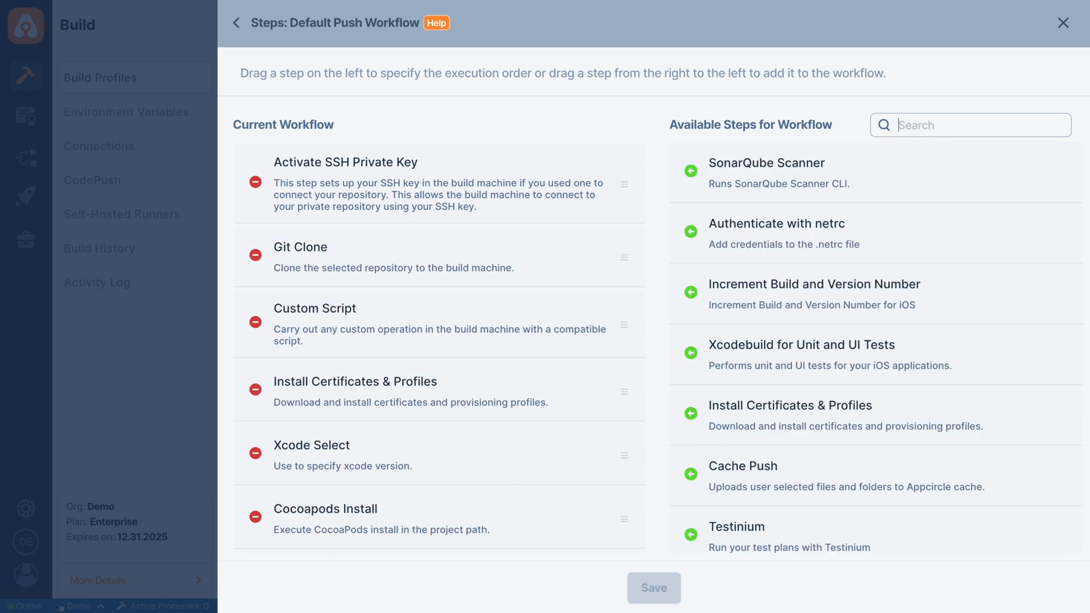
{"action": "mouse_move", "coordinate": [754, 295]}
{"action": "left_mouse_down"}
{"action": "mouse_move", "coordinate": [615, 247]}
{"action": "mouse_move", "coordinate": [533, 251]}
{"action": "mouse_move", "coordinate": [433, 308]}
{"action": "mouse_move", "coordinate": [731, 281]}
{"action": "mouse_move", "coordinate": [765, 289]}
{"action": "left_mouse_up"}
{"action": "left_click", "coordinate": [236, 24]}
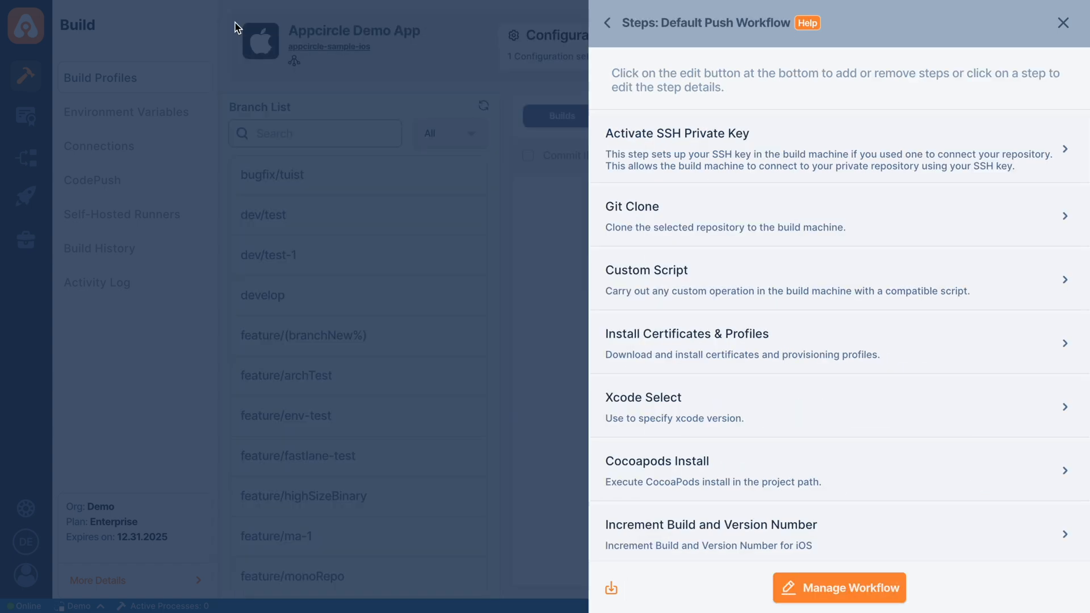
Examine the Custom Script step's settings and its script execution options, and close the workflow without changes.
{"action": "left_click", "coordinate": [732, 279]}
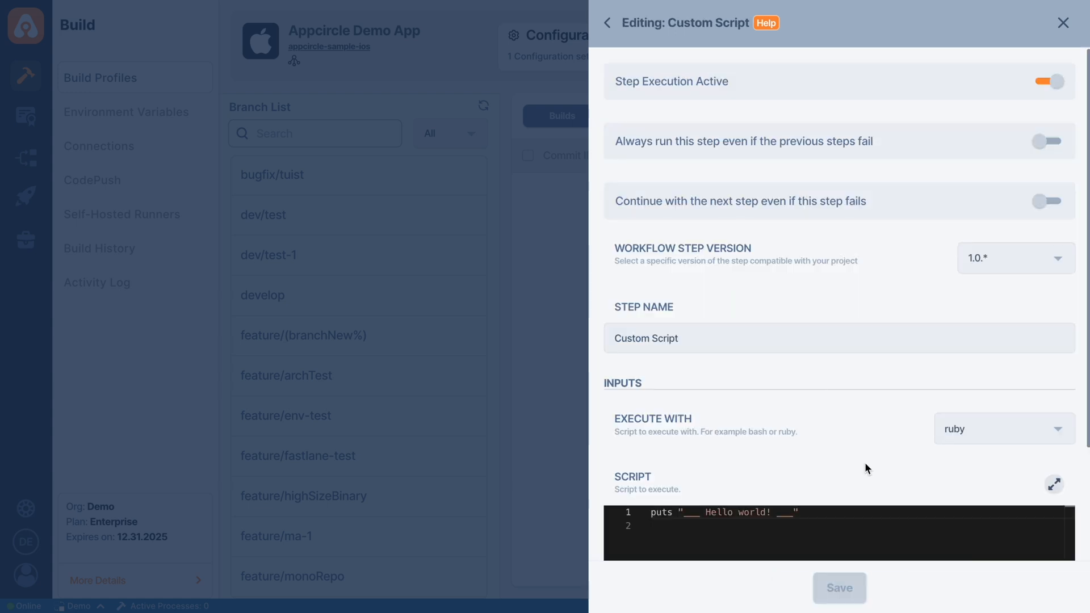
{"action": "scroll", "coordinate": [864, 462], "scroll_direction": "down", "scroll_amount": 3}
{"action": "left_click", "coordinate": [996, 292]}
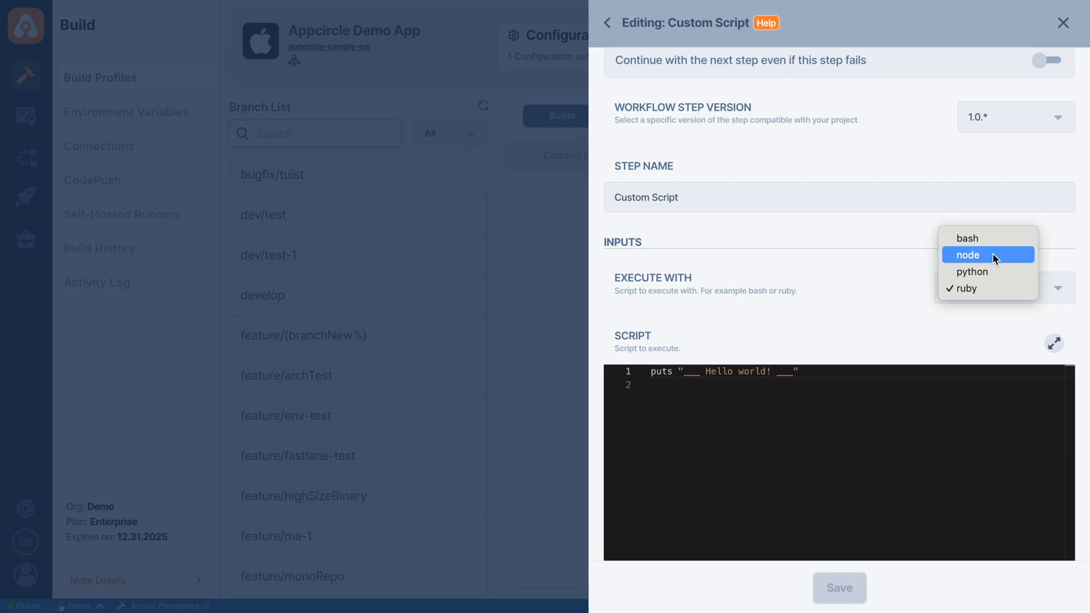
{"action": "left_click", "coordinate": [881, 299]}
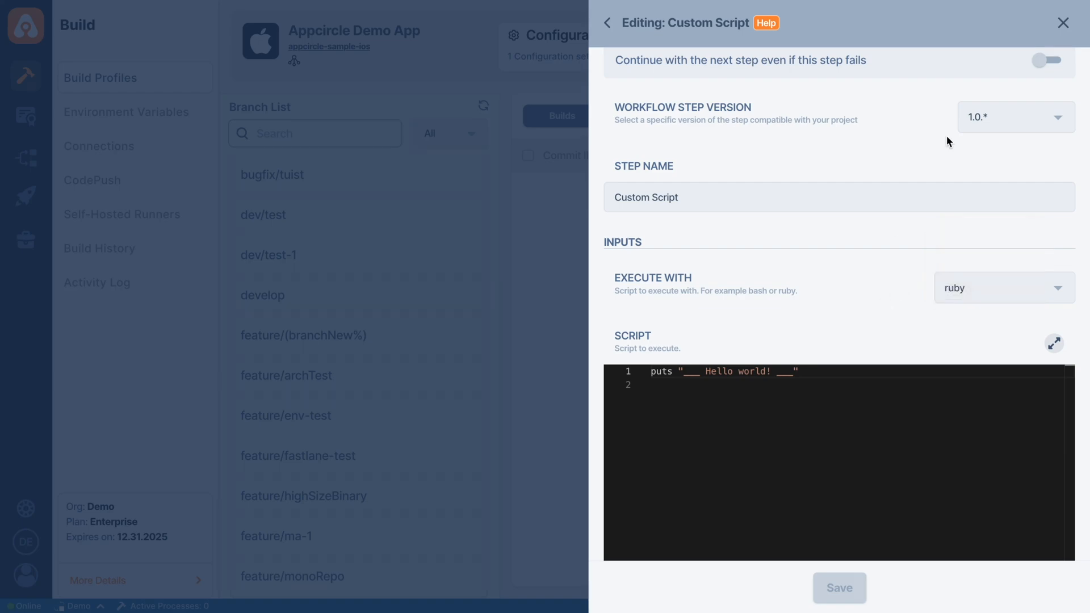
{"action": "left_click", "coordinate": [1063, 23]}
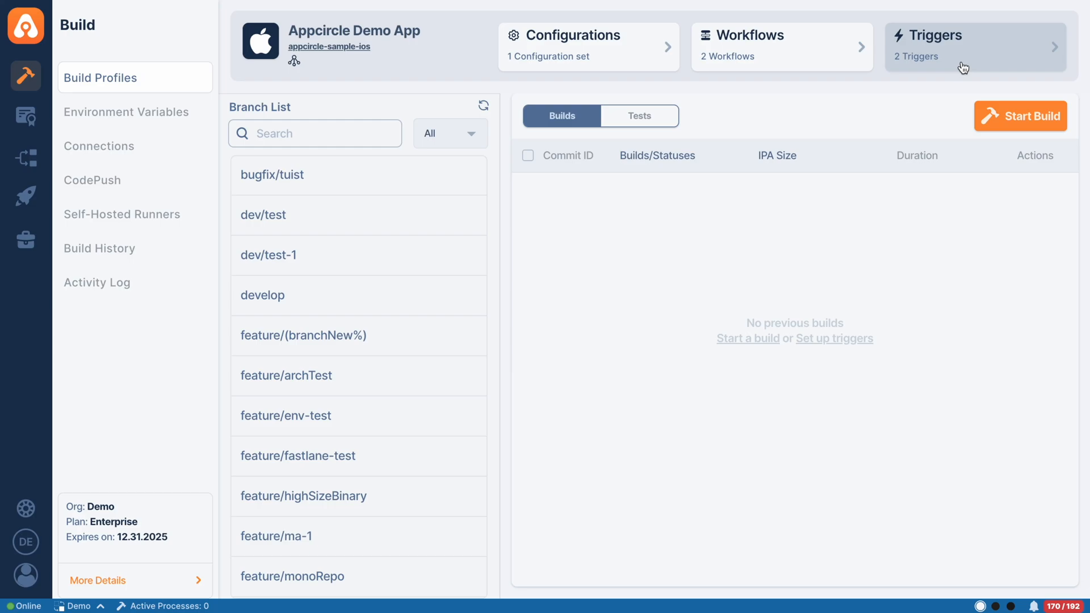
Open the profile's build triggers to examine the settings for every push.
{"action": "left_click", "coordinate": [964, 67]}
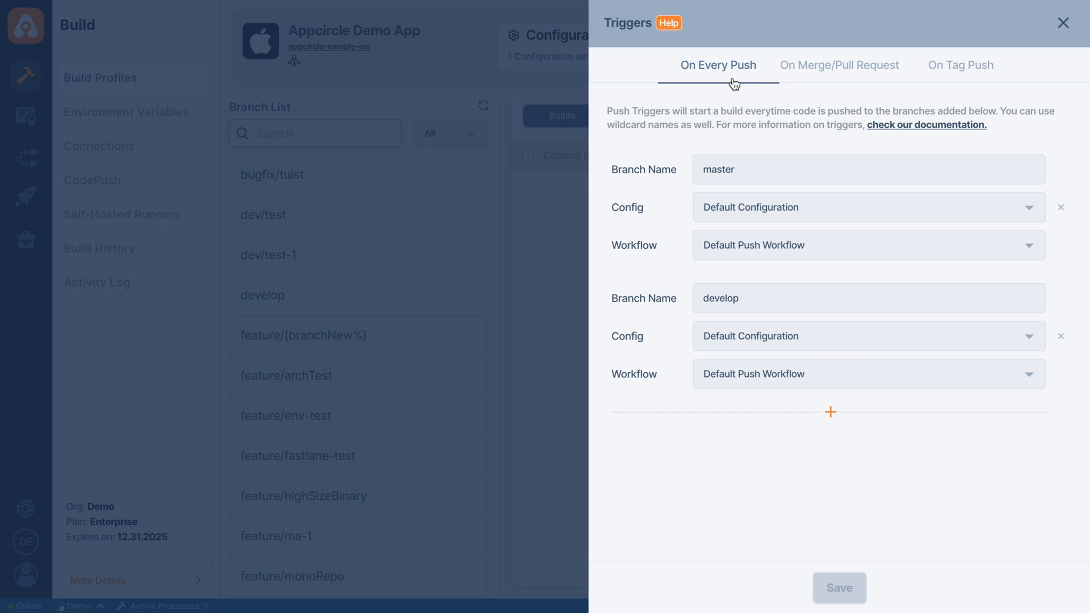
Check the merge/pull request and tag push triggers, and add a merge/pull request trigger with source branch fix/*.
{"action": "left_click", "coordinate": [840, 79]}
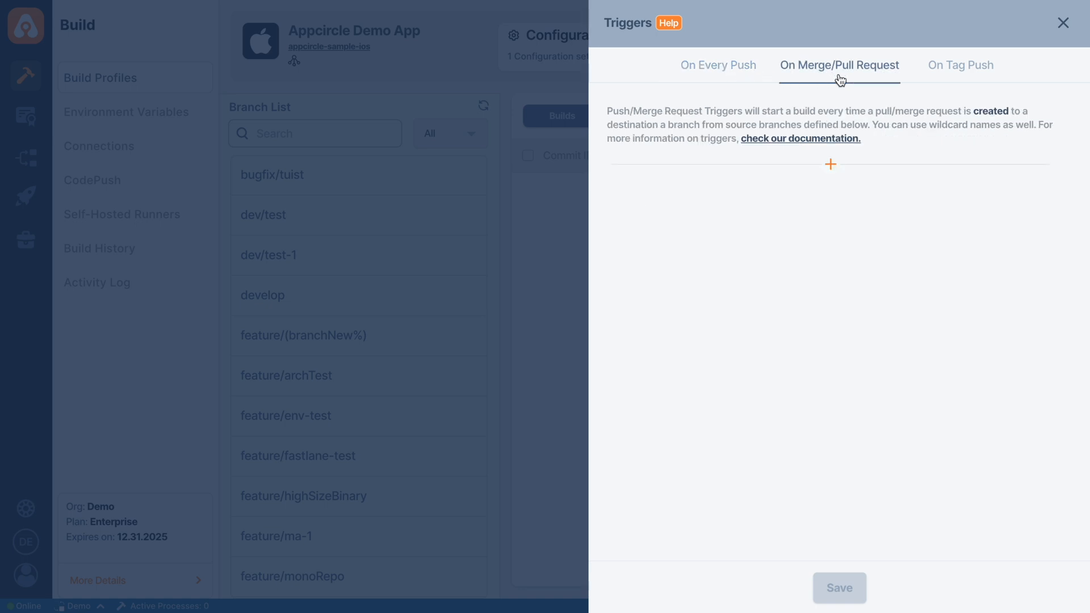
{"action": "left_click", "coordinate": [964, 83]}
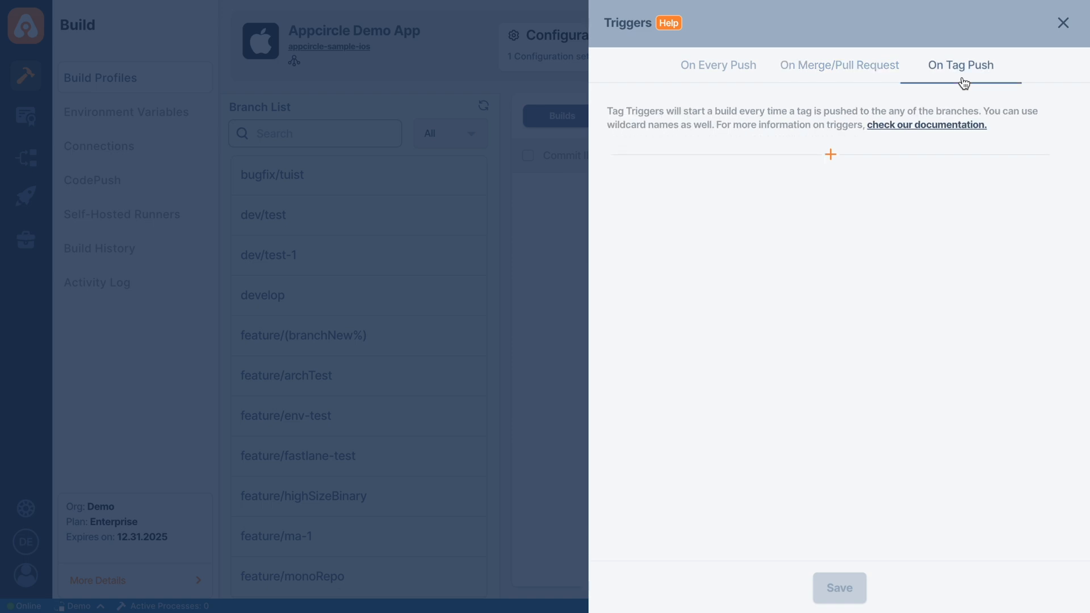
{"action": "left_click", "coordinate": [850, 80]}
{"action": "left_click", "coordinate": [831, 160]}
{"action": "type", "text": "fix/*"}
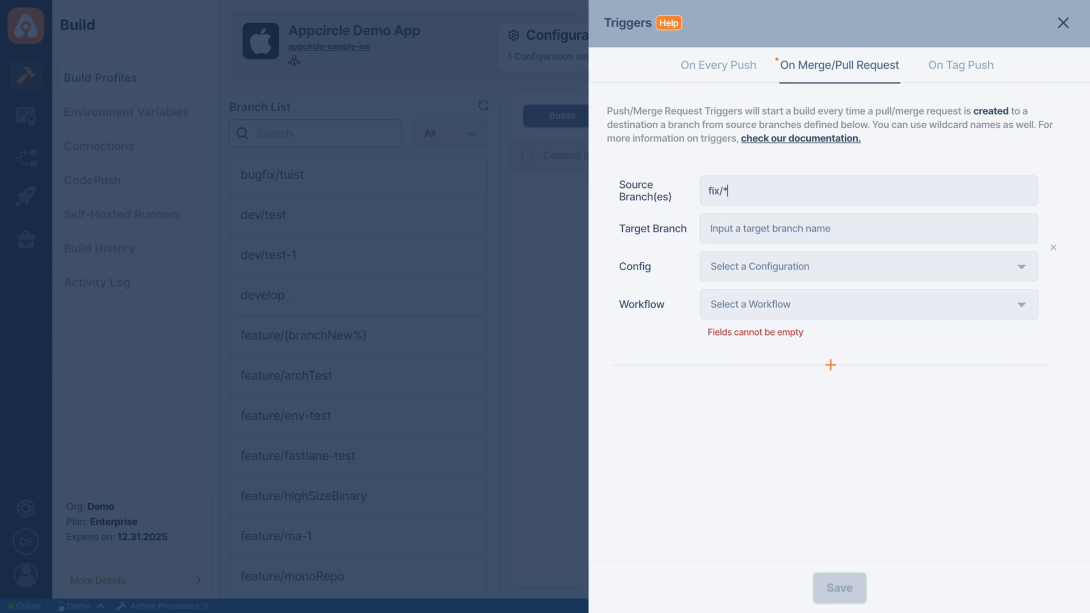
{"action": "key", "text": "Return"}
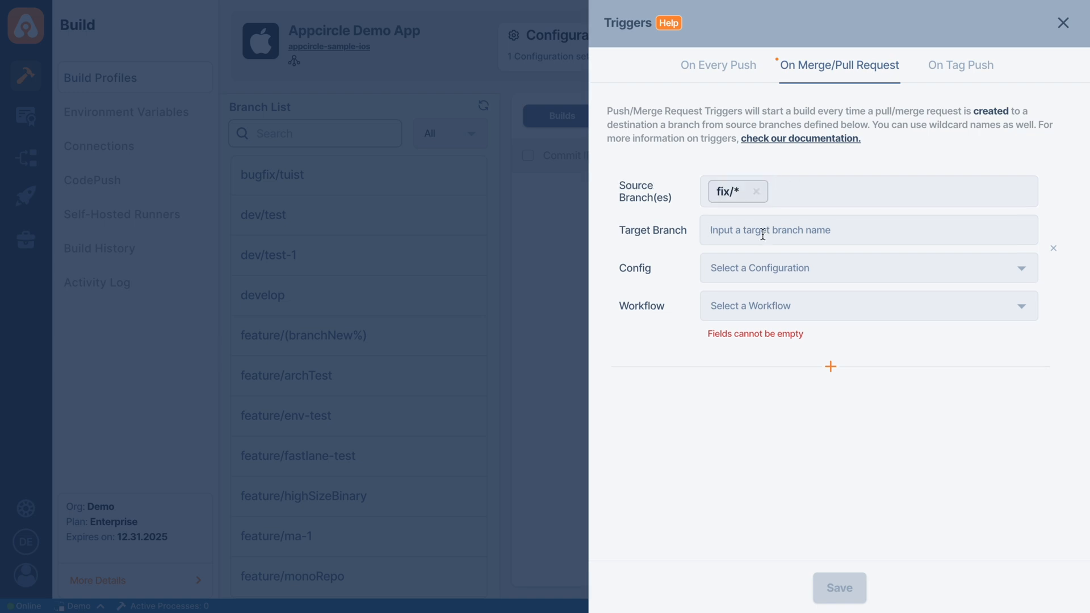
Set the new trigger's target branch to develop with Default Configuration and Default Push Workflow, and save the triggers.
{"action": "type", "text": "develop"}
{"action": "left_click", "coordinate": [746, 270]}
{"action": "left_click", "coordinate": [749, 301]}
{"action": "left_click", "coordinate": [749, 305]}
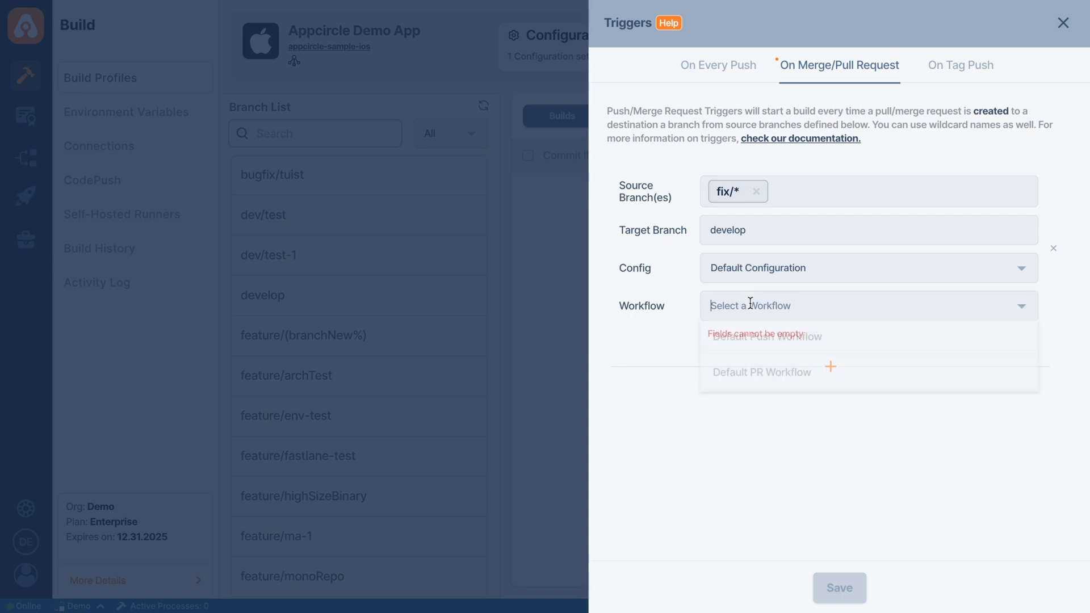
{"action": "left_click", "coordinate": [757, 352]}
{"action": "left_click", "coordinate": [840, 588]}
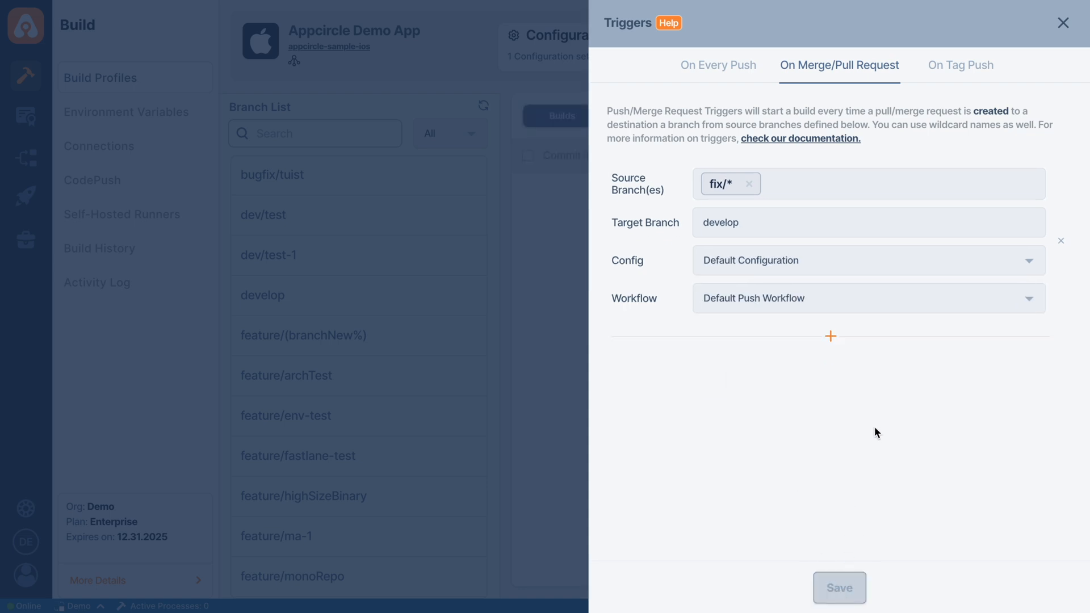
{"action": "left_click", "coordinate": [1062, 24]}
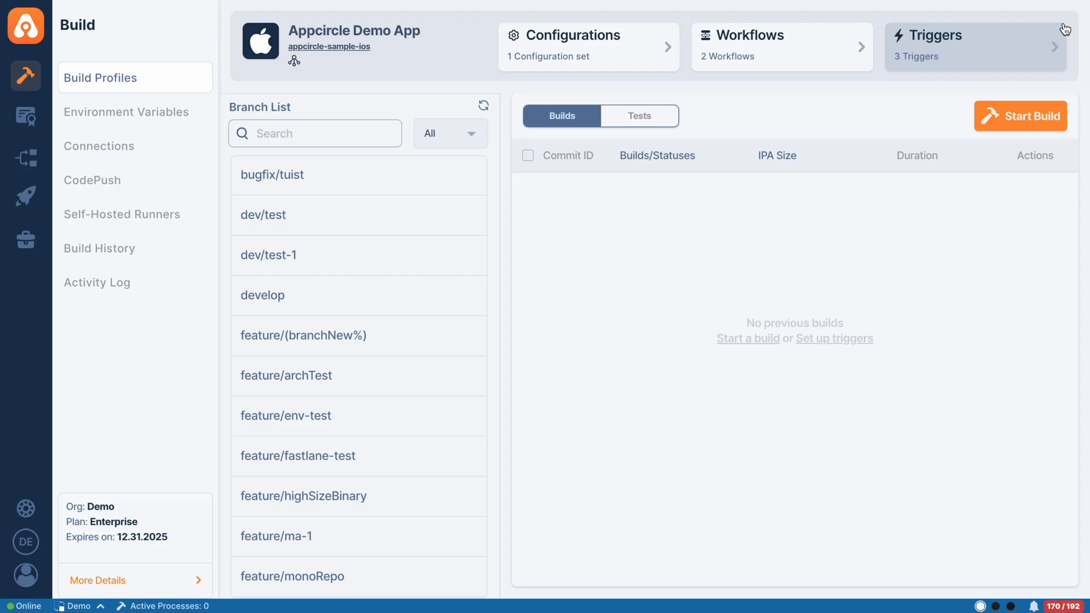
Start a build using Default Configuration and Default Push Workflow, and check it among the active processes.
{"action": "left_click", "coordinate": [1025, 133]}
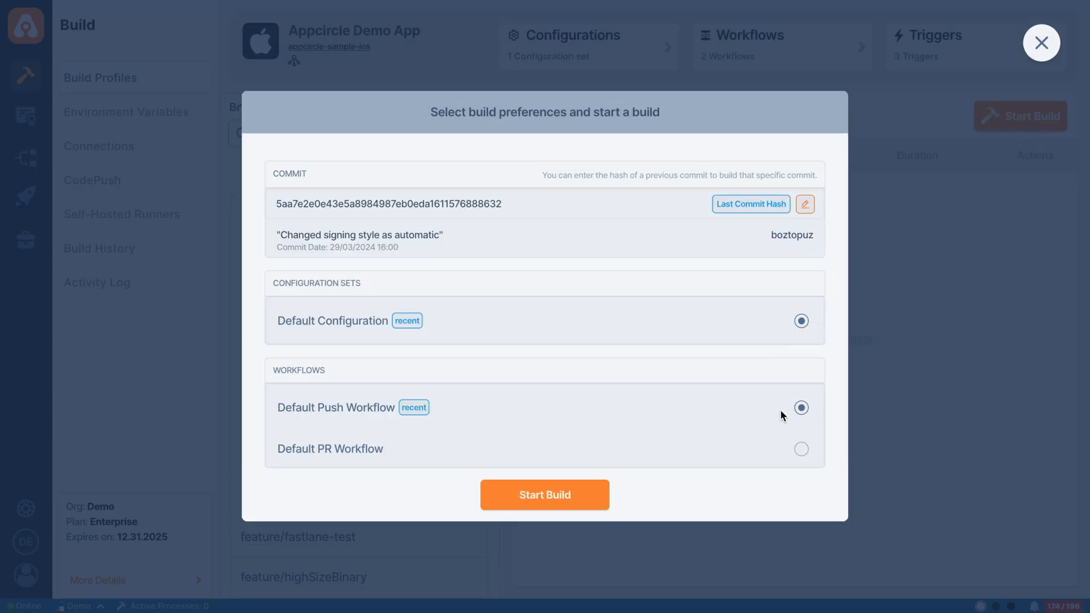
{"action": "left_click", "coordinate": [560, 504]}
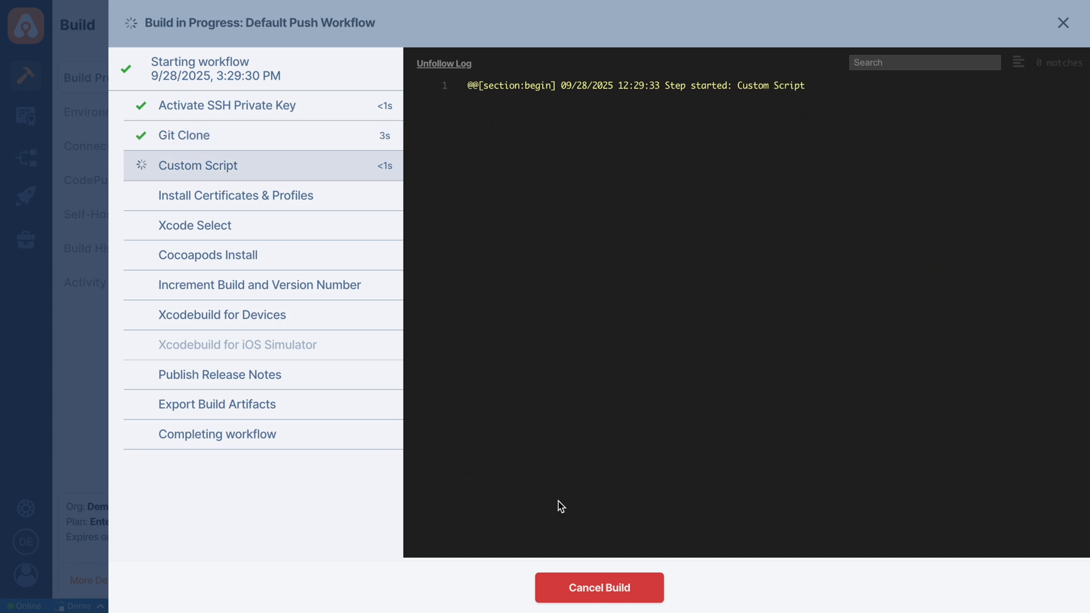
{"action": "left_click", "coordinate": [1063, 22]}
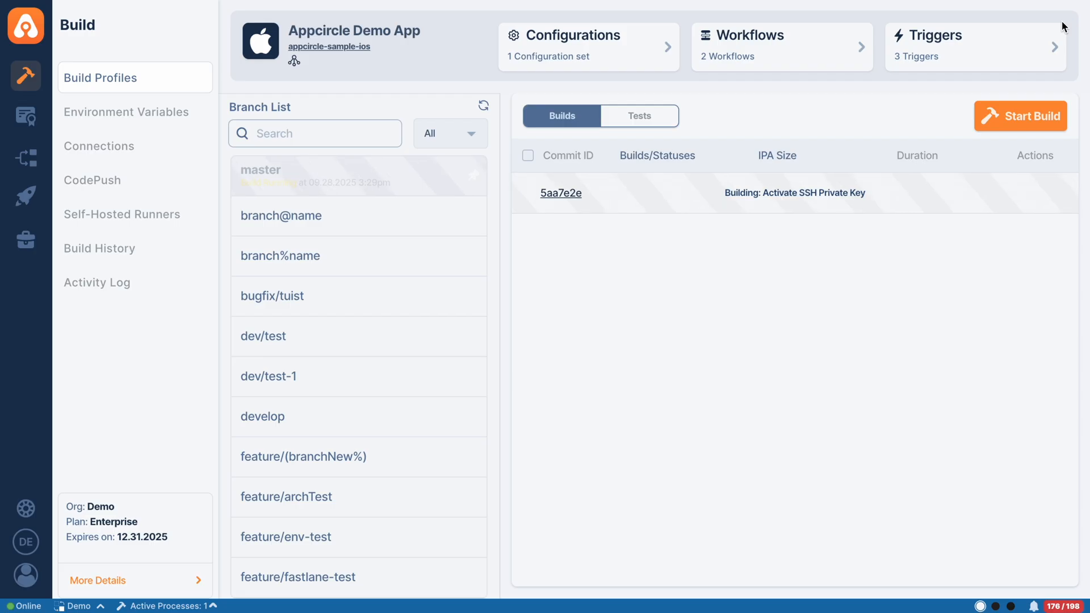
{"action": "left_click", "coordinate": [190, 606]}
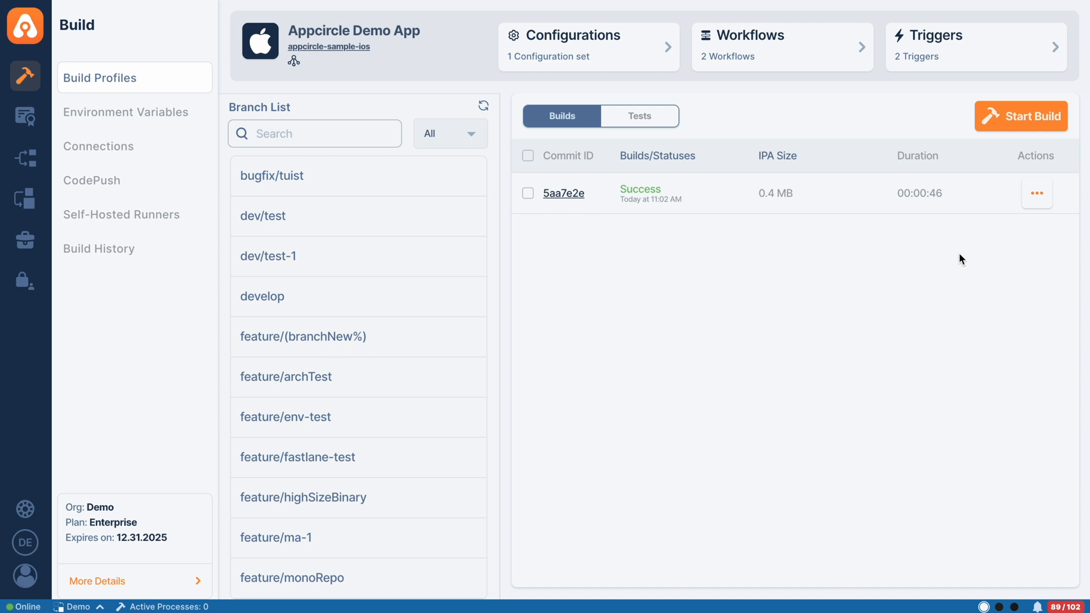
Examine the finished build's available actions and the test results, including the code coverage of each target.
{"action": "left_click", "coordinate": [1039, 194]}
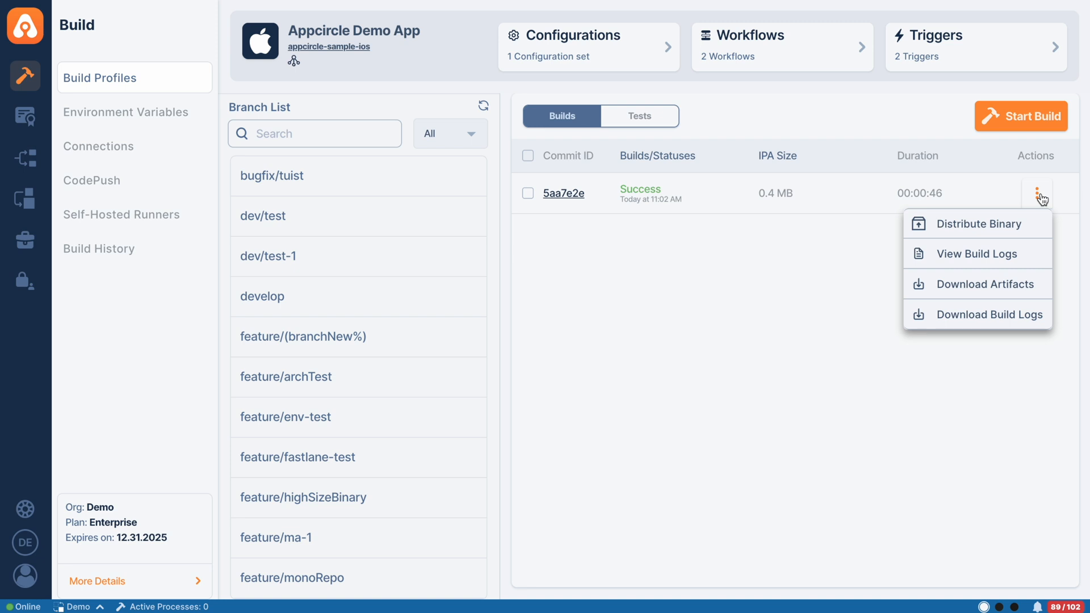
{"action": "left_click", "coordinate": [640, 115]}
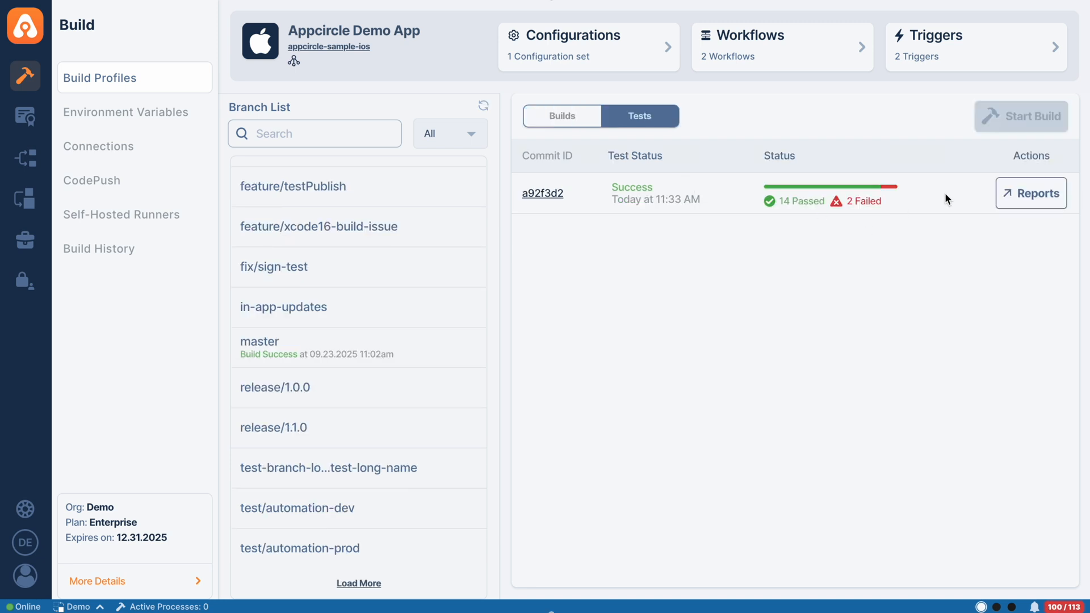
{"action": "left_click", "coordinate": [1024, 196]}
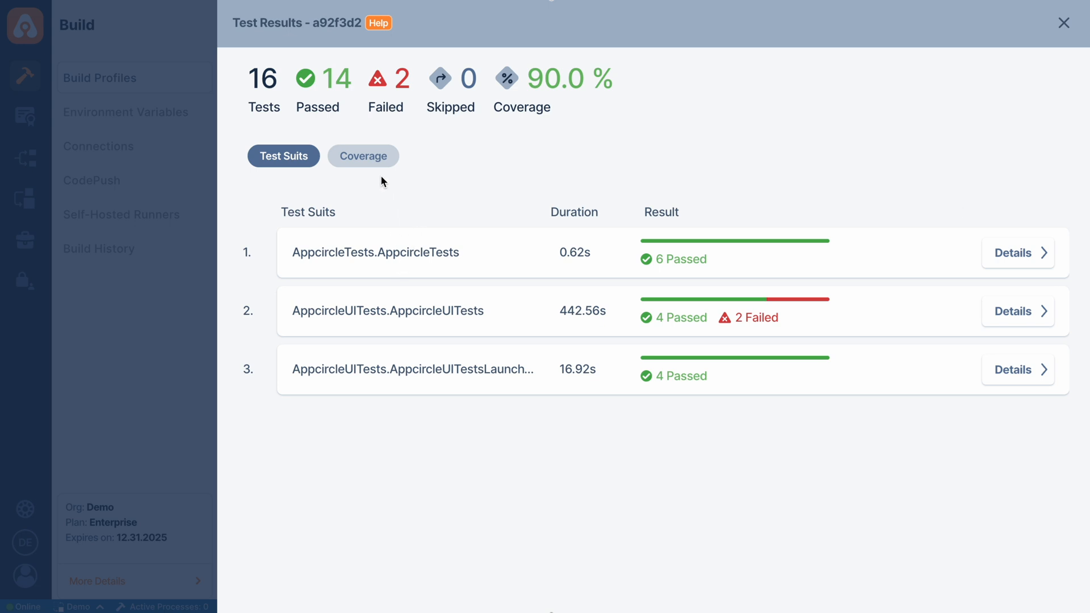
{"action": "left_click", "coordinate": [377, 156]}
{"action": "scroll", "coordinate": [373, 398], "scroll_direction": "down", "scroll_amount": 1}
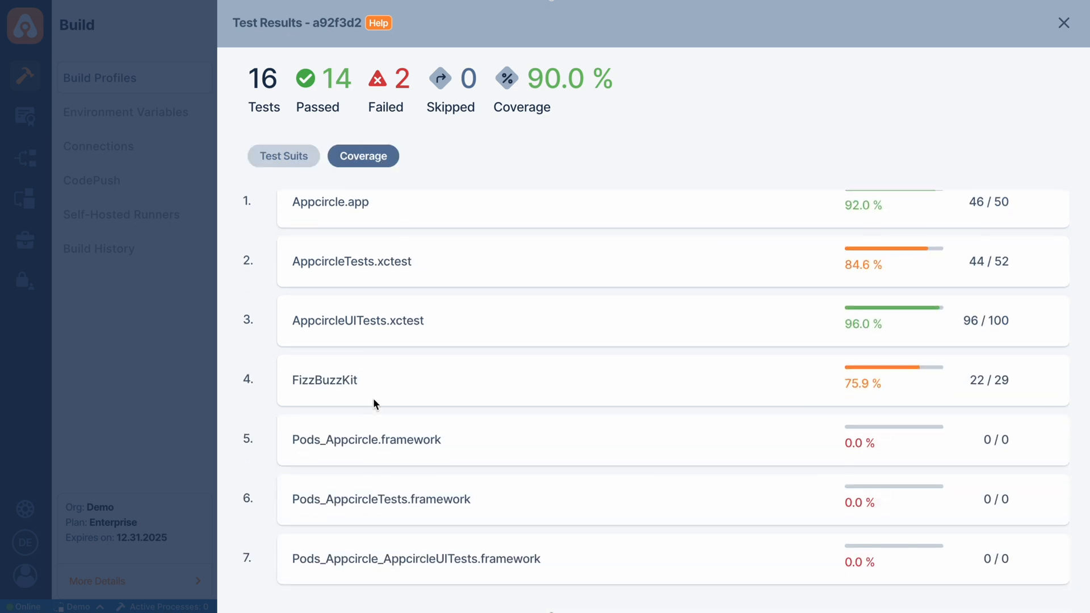
{"action": "scroll", "coordinate": [373, 400], "scroll_direction": "up", "scroll_amount": 1}
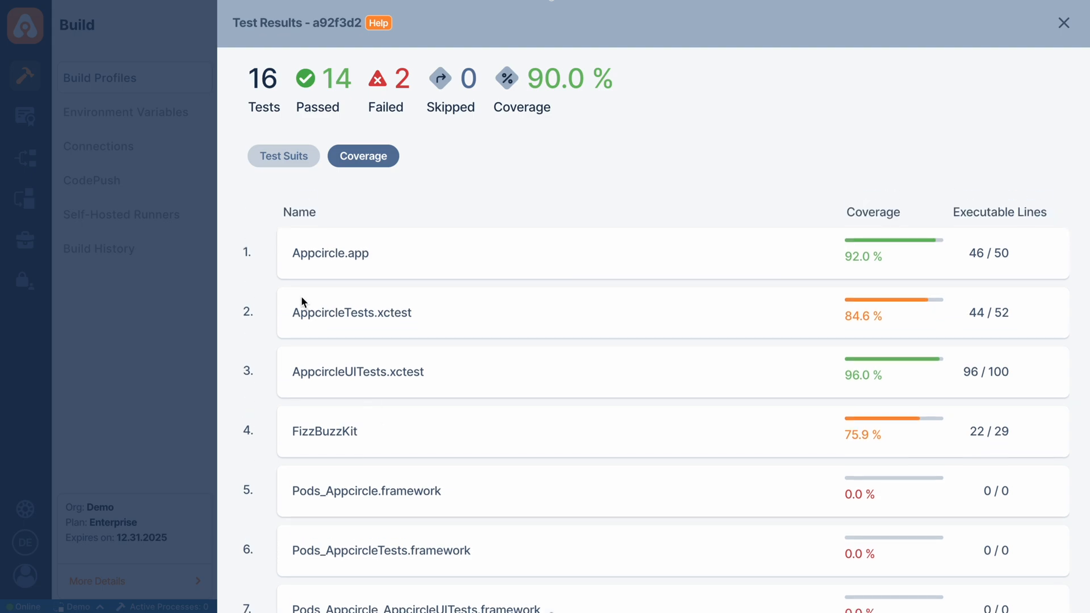